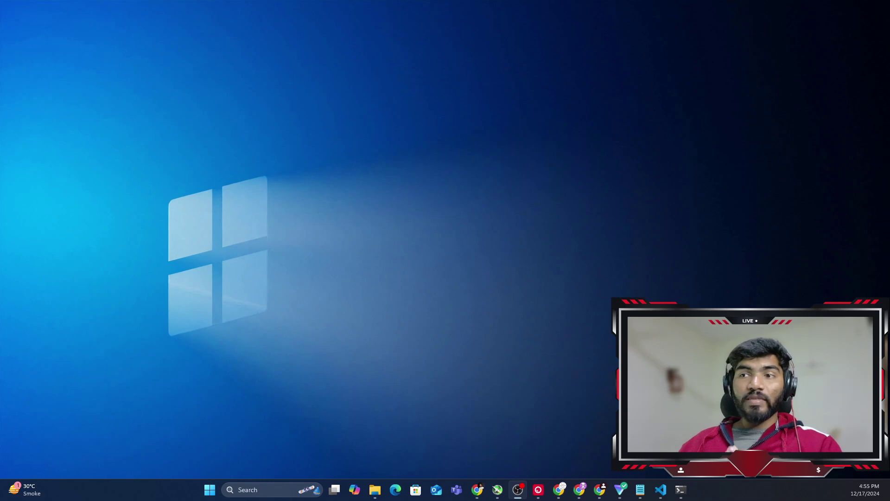
Bring the Chrome window with the blank Miro board to the front from the taskbar
click(580, 489)
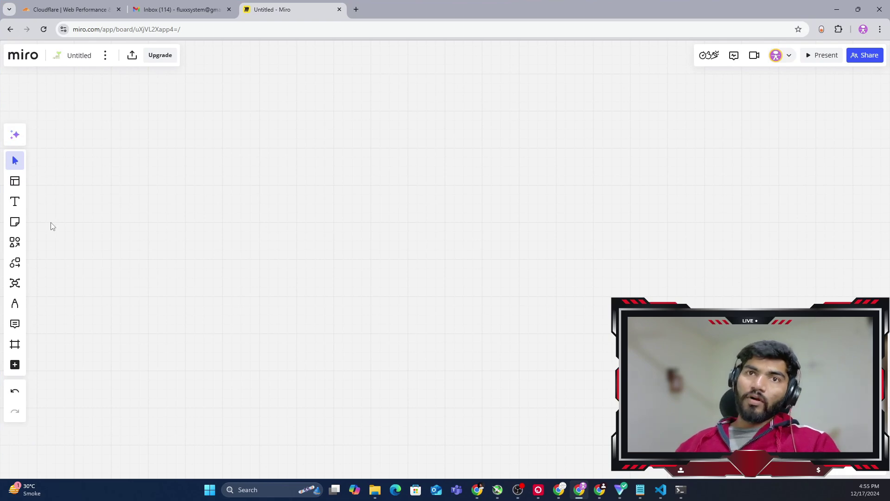
Place a rounded rectangle labelled mail.opentfcloud.com and widen it so the name fits one line
click(14, 242)
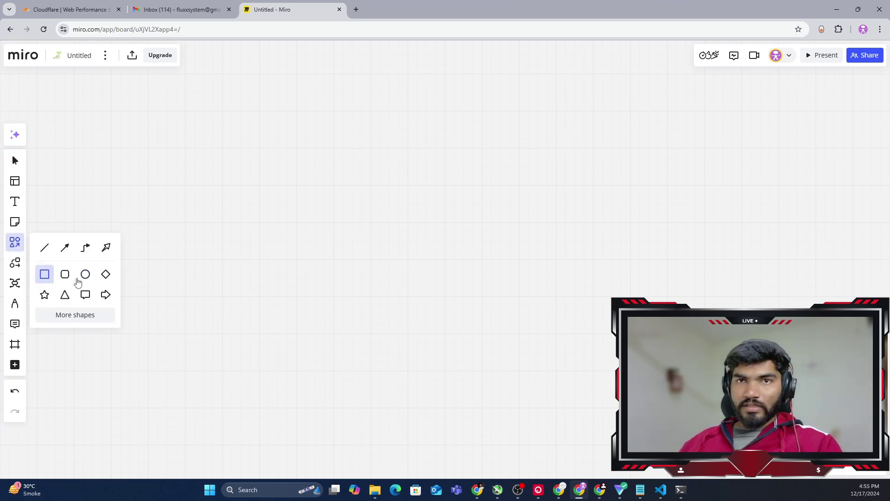
click(67, 277)
click(218, 127)
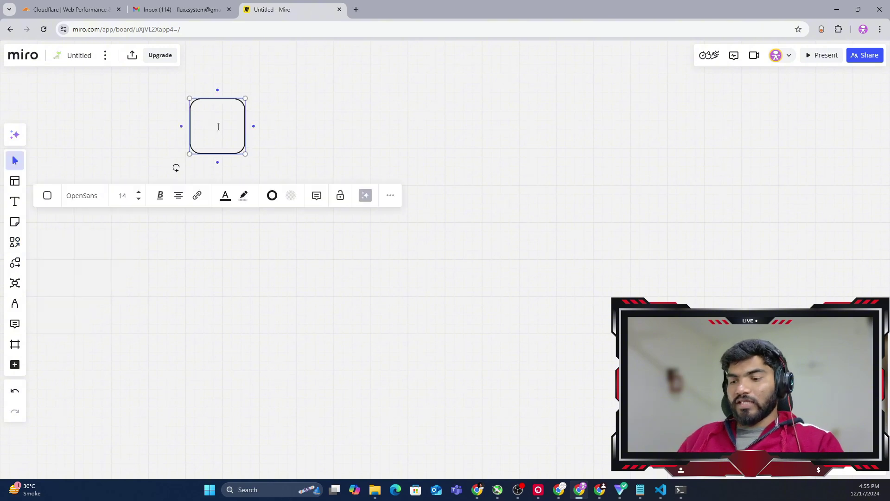
text(mail.open)
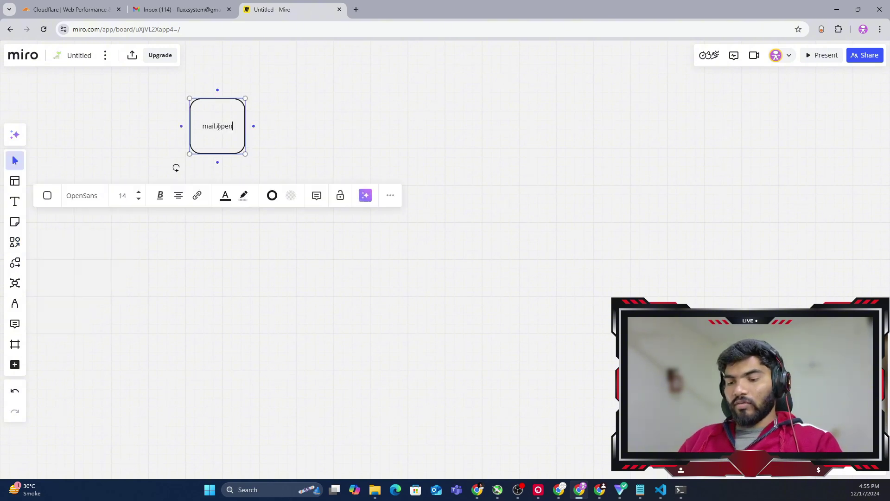
text(tfcloud)
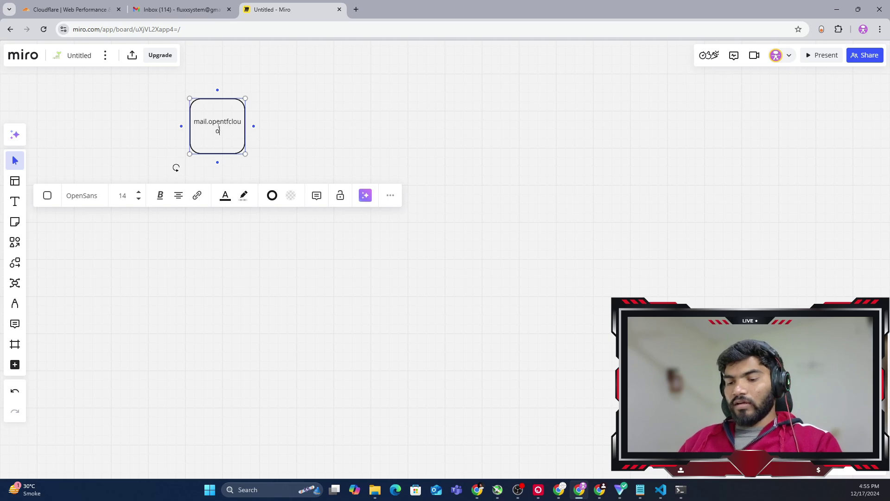
text(.com)
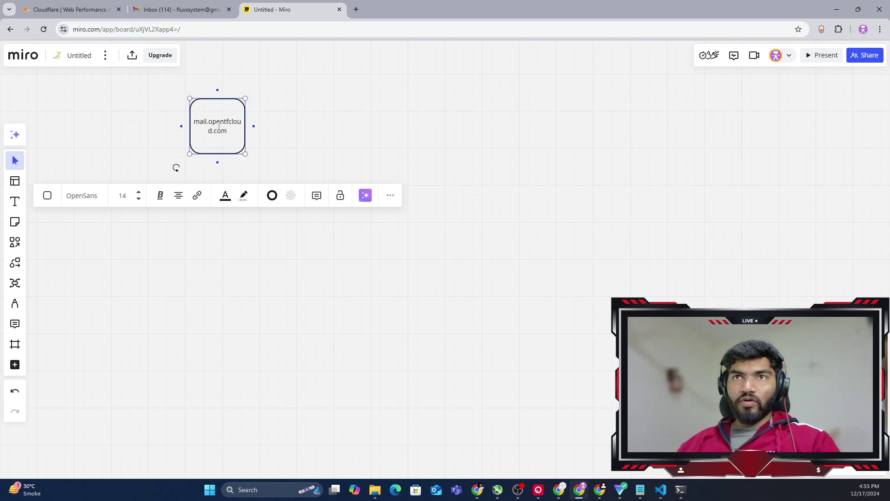
drag(245, 123, 285, 122)
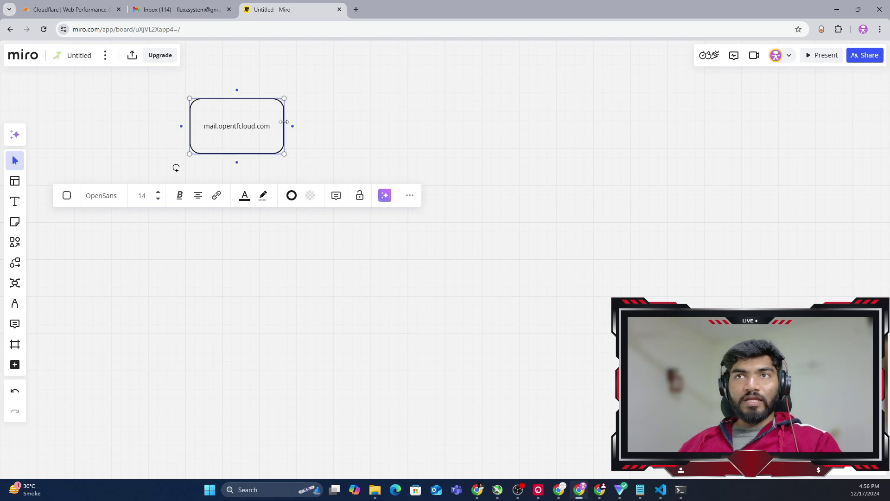
Select the mail.opentfcloud.com box and pick a spot to its right for a copy
click(331, 126)
click(262, 129)
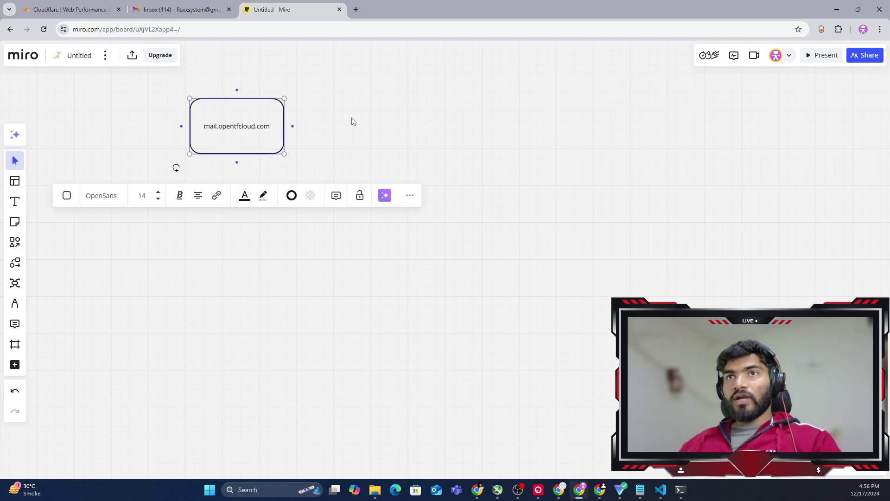
click(398, 122)
Paste a copy of the box to the right, relabel it mail.gmail.com, and paste another copy
key(ctrl+v)
drag(400, 119, 529, 123)
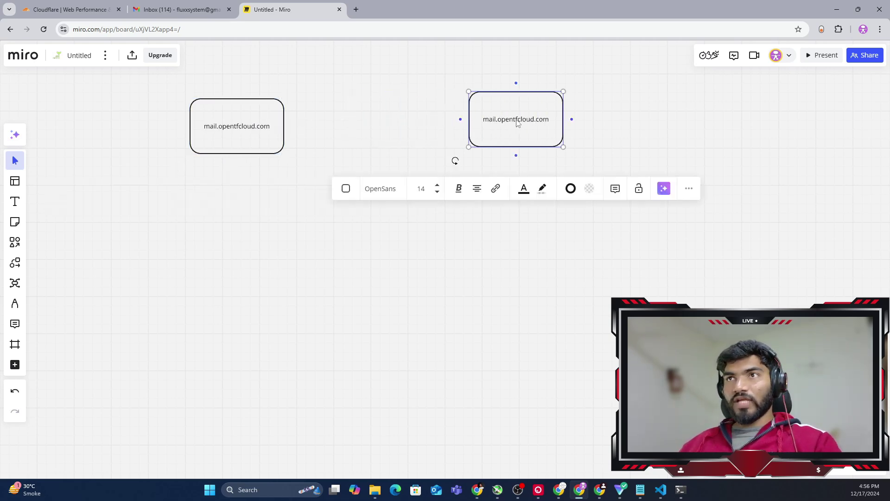
double_click(517, 118)
key(ctrl+a)
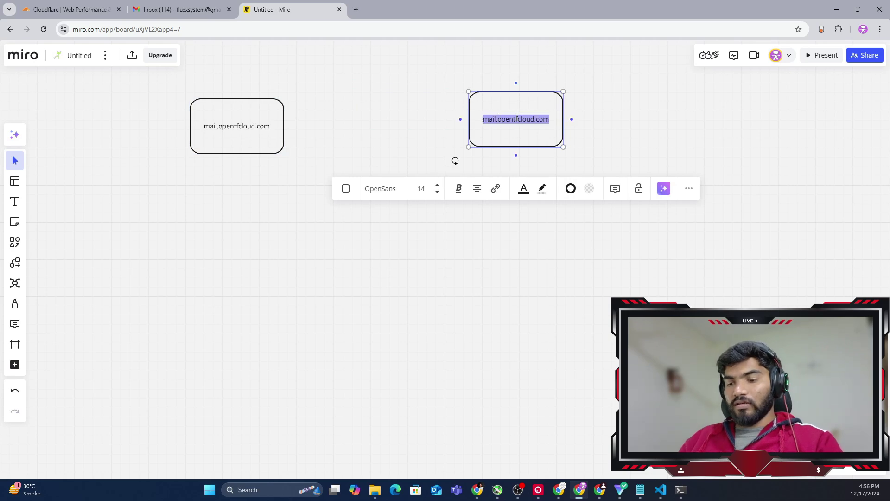
text(gmail.com)
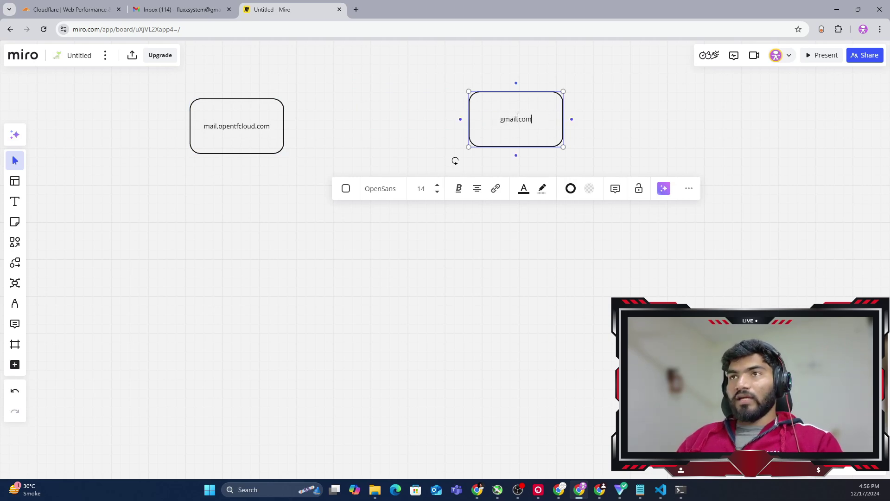
right_click(517, 117)
click(503, 122)
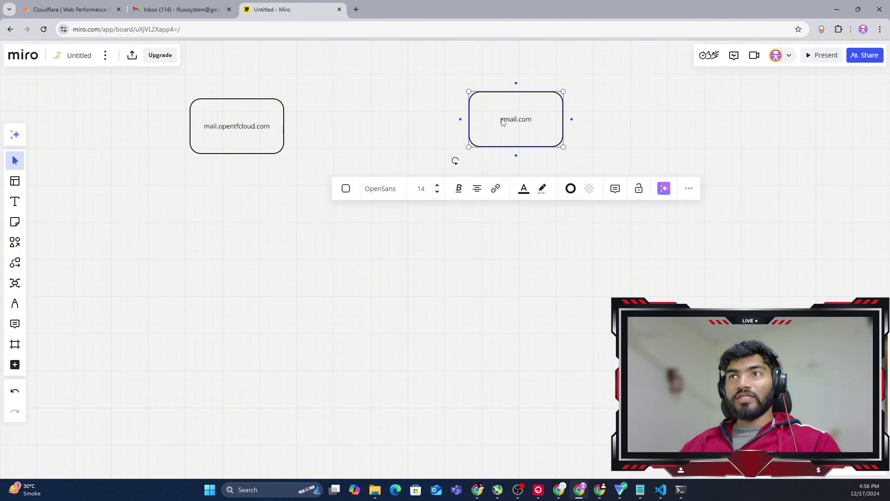
text(mail)
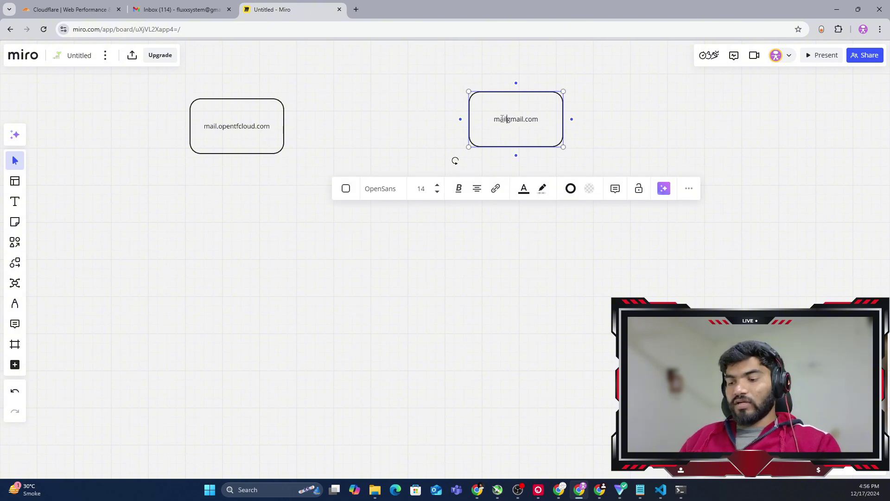
text(.)
click(616, 128)
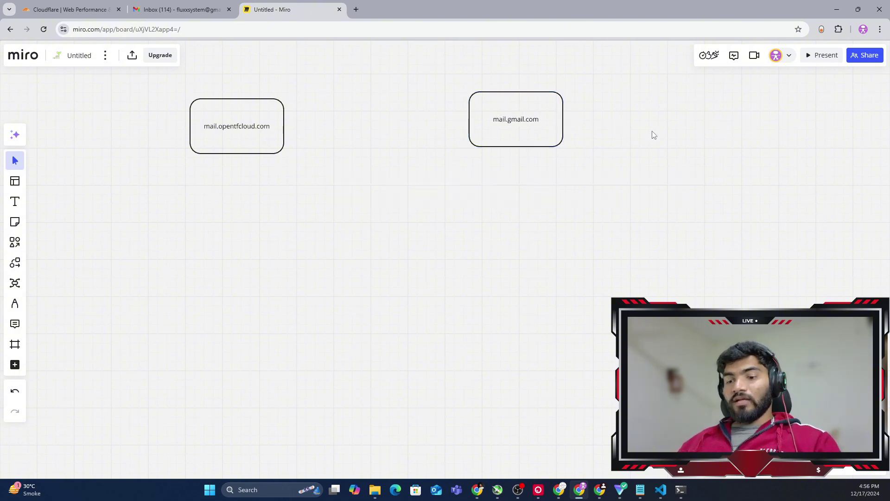
key(ctrl+v)
Move the new copy to the far right and relabel it with the Gmail account's e-mail address
drag(666, 140, 749, 141)
click(748, 130)
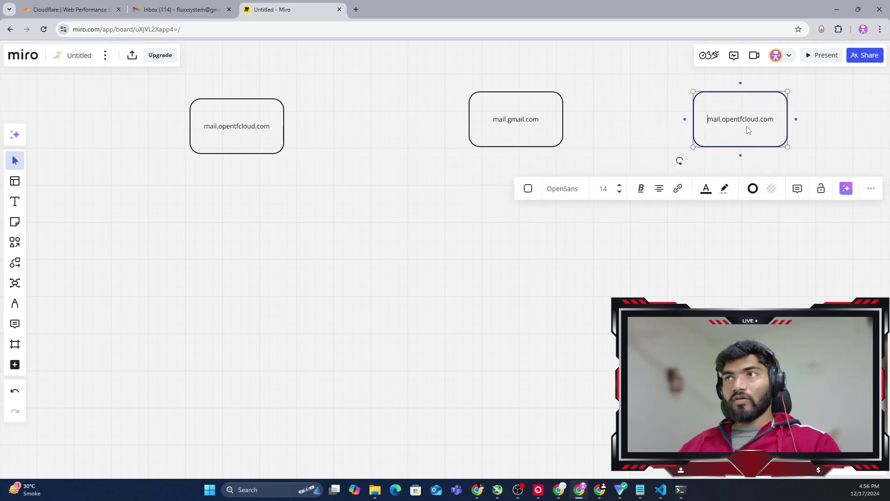
key(ctrl+a)
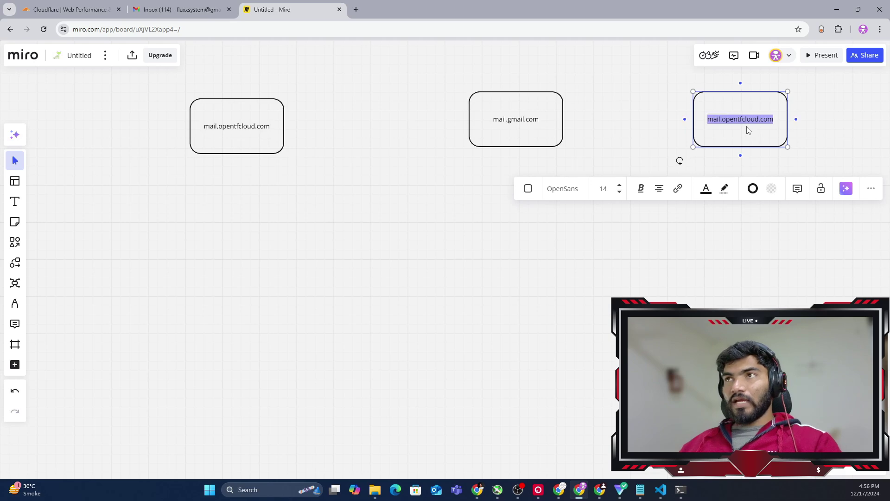
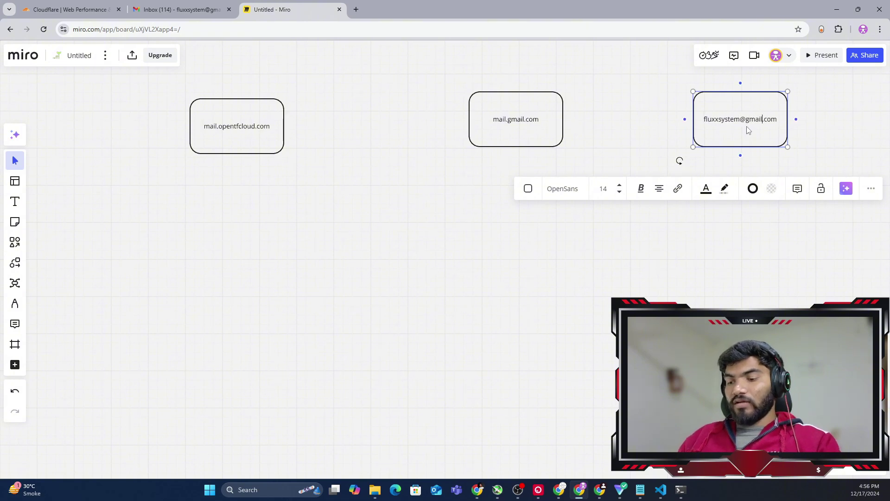
click(659, 293)
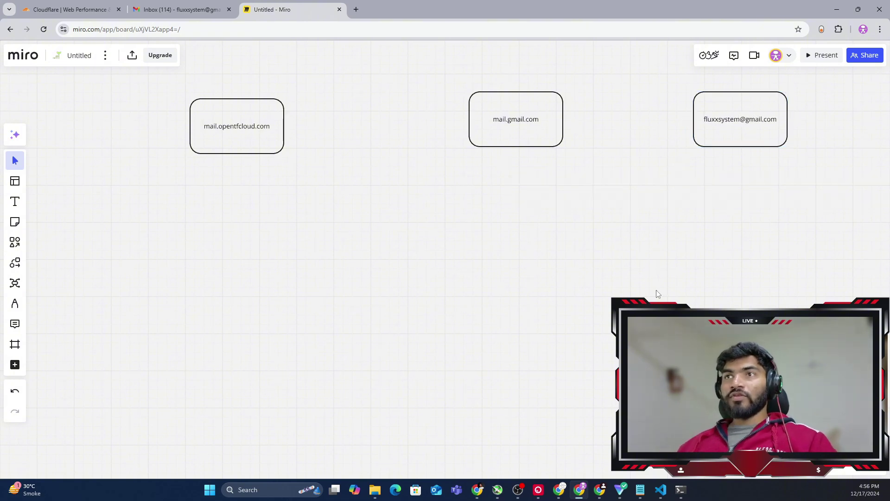
Draw arrows from mail.opentfcloud.com to mail.gmail.com and from mail.gmail.com to the address box
drag(267, 111, 470, 124)
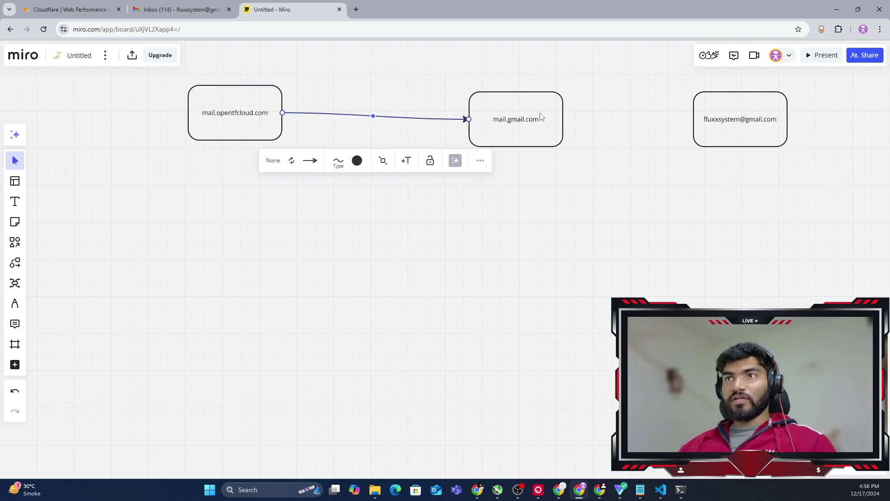
click(562, 122)
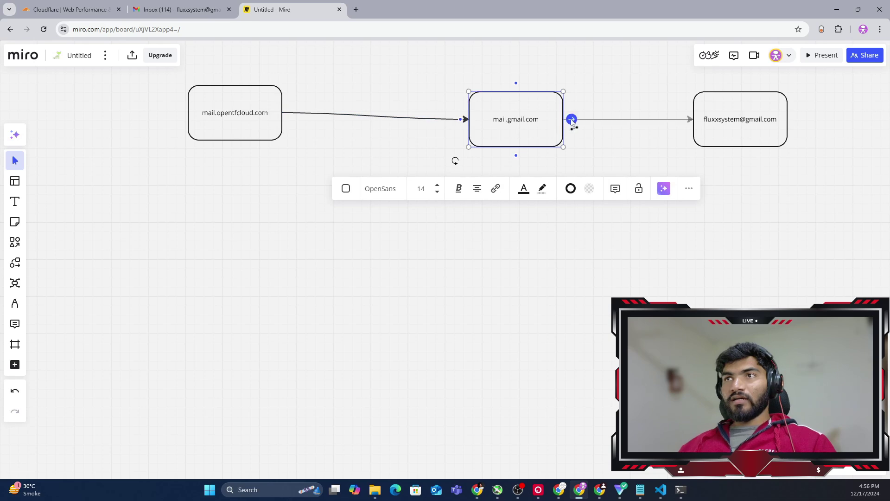
drag(572, 120, 693, 120)
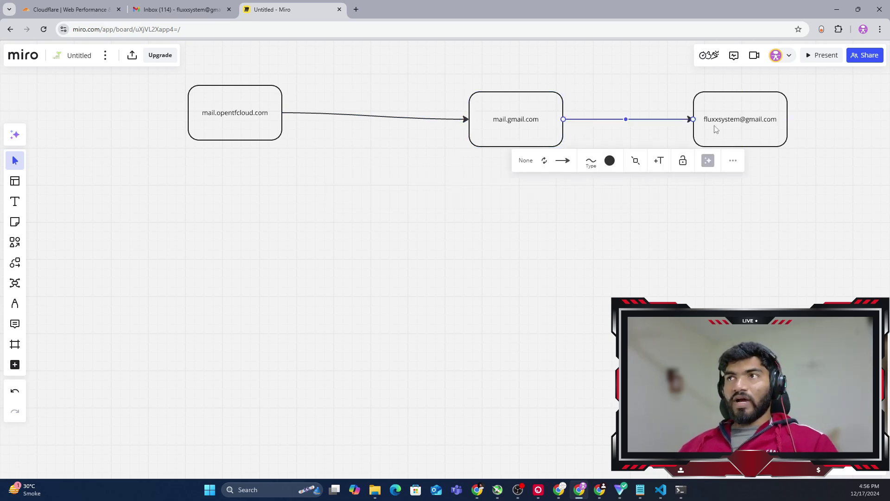
click(788, 202)
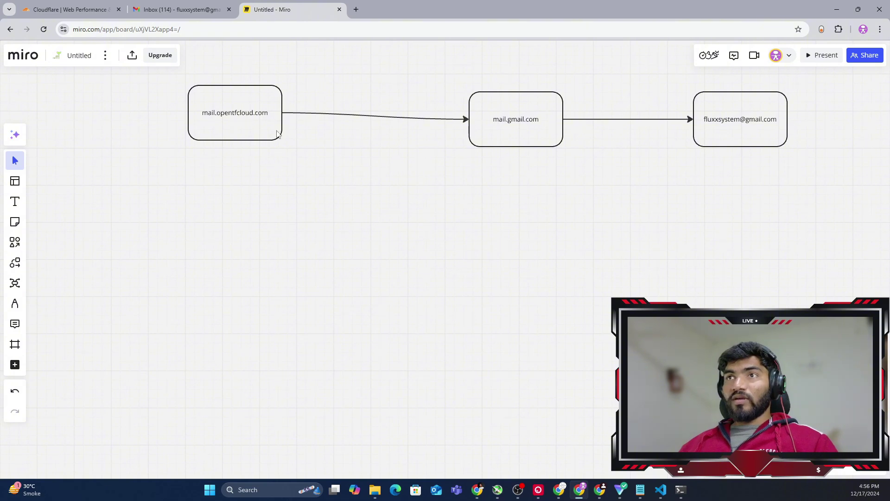
Align mail.opentfcloud.com with the other boxes and draw a curved connector from the address box back to it
drag(242, 125, 240, 132)
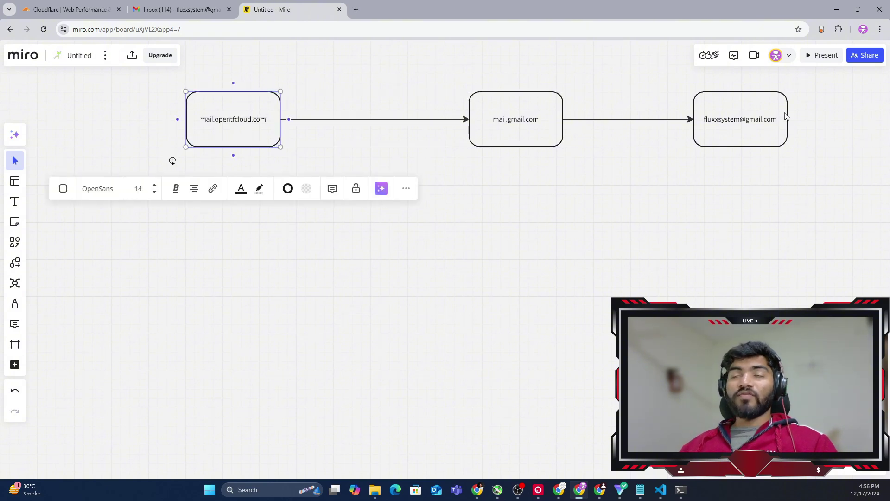
click(760, 133)
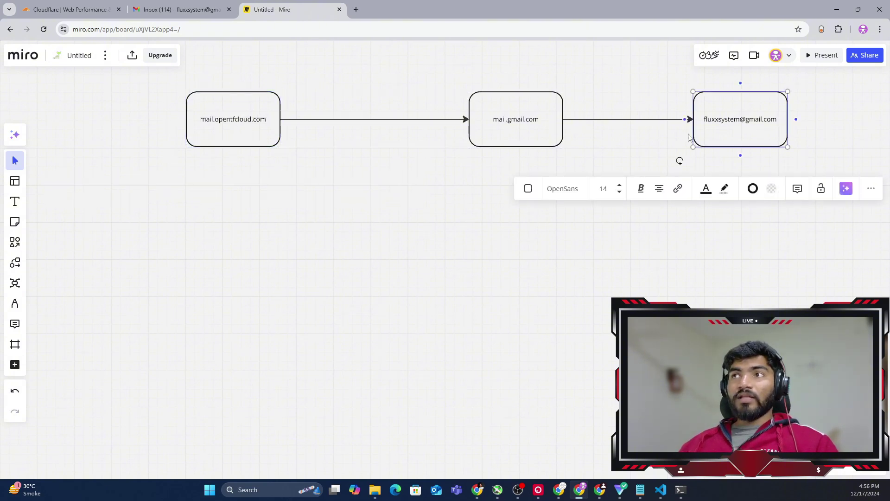
drag(741, 83, 236, 96)
click(643, 267)
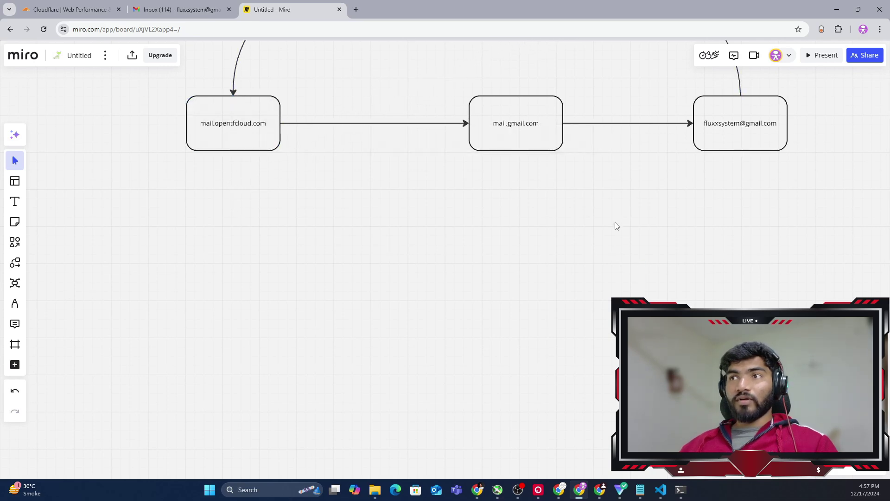
Switch from the Miro board to the Gmail inbox tab
scroll(404, 153, up, 3)
click(733, 258)
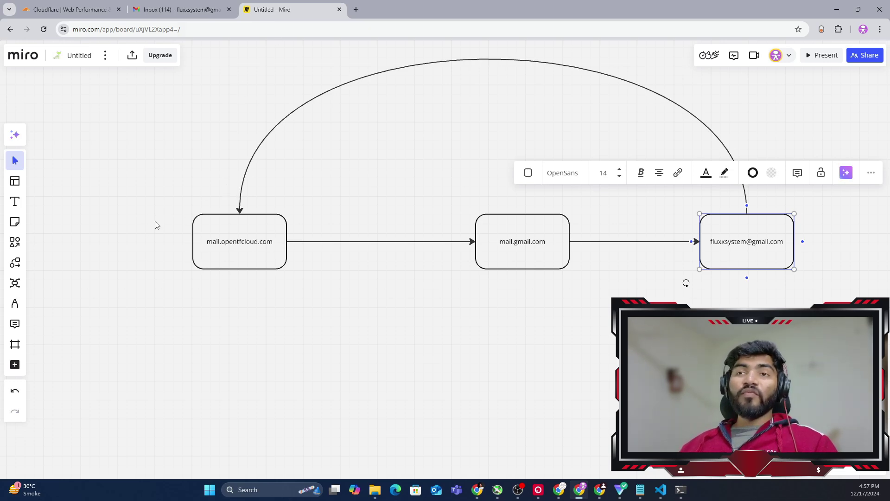
key(ctrl+shift+Tab)
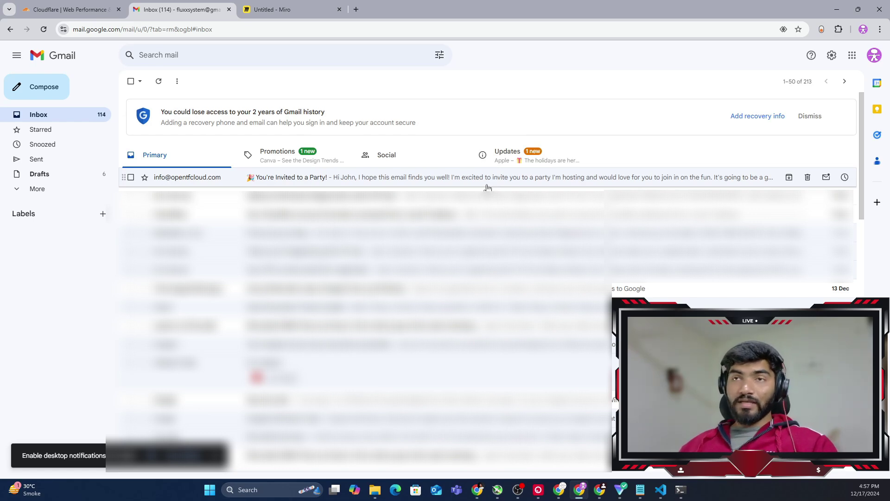
Open the 'You're Invited to a Party!' email and show its original message
click(429, 180)
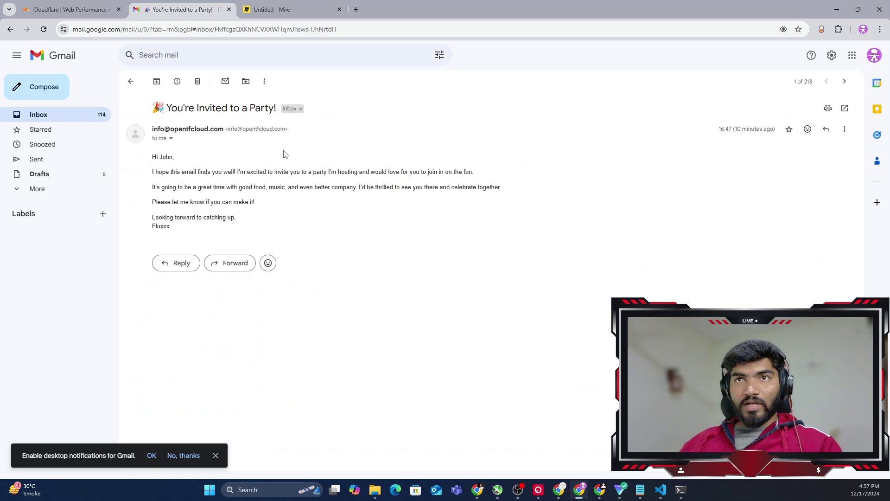
click(845, 129)
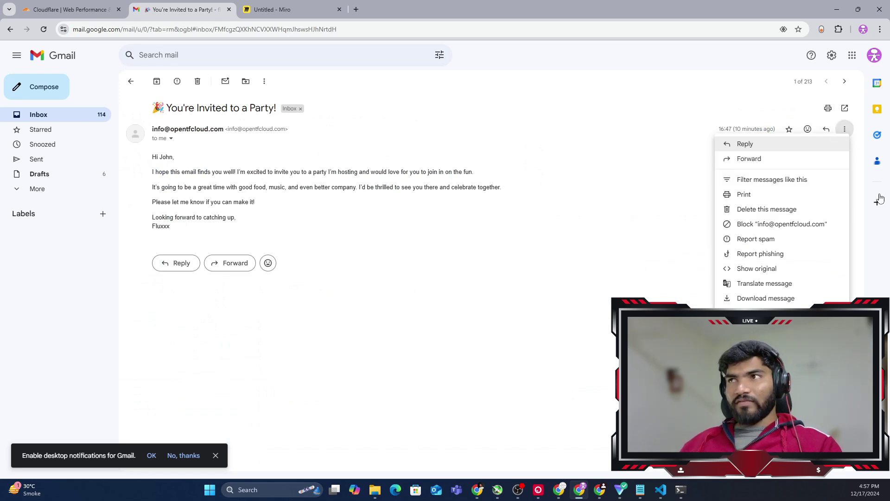
click(790, 270)
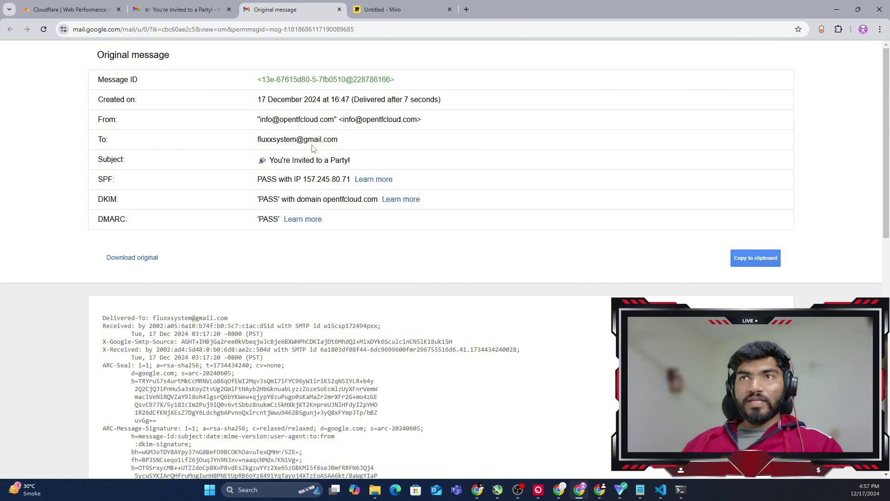
Select the complete From header value and return to the Miro board tab
drag(98, 117, 145, 124)
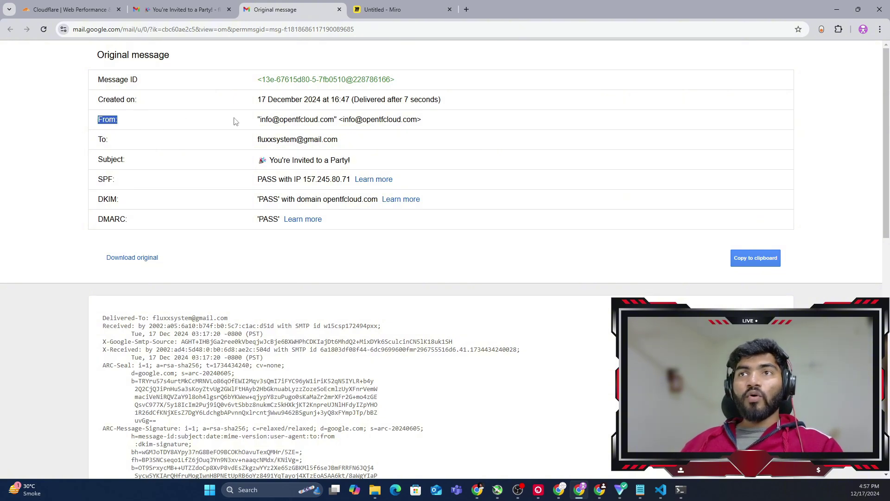
click(279, 120)
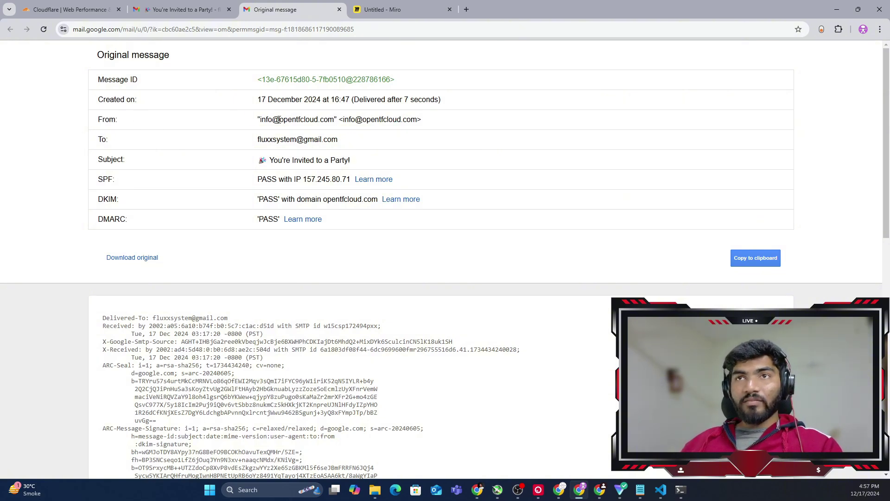
drag(261, 120, 289, 119)
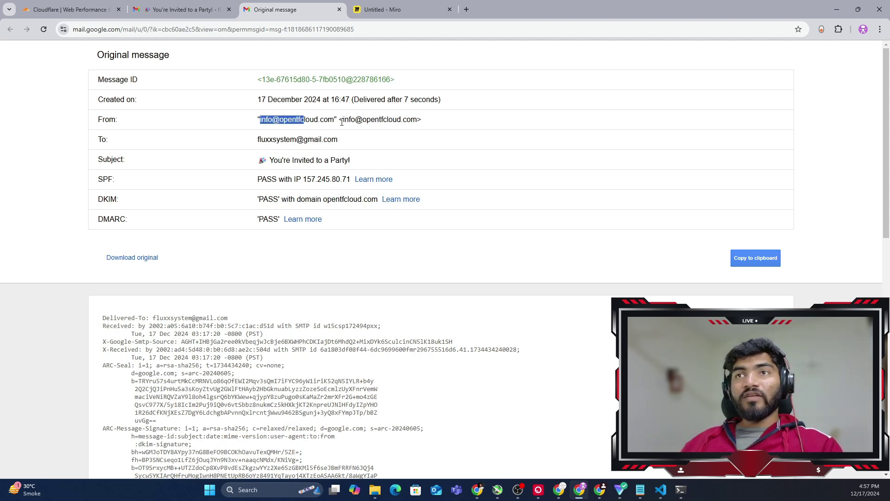
drag(446, 119, 241, 124)
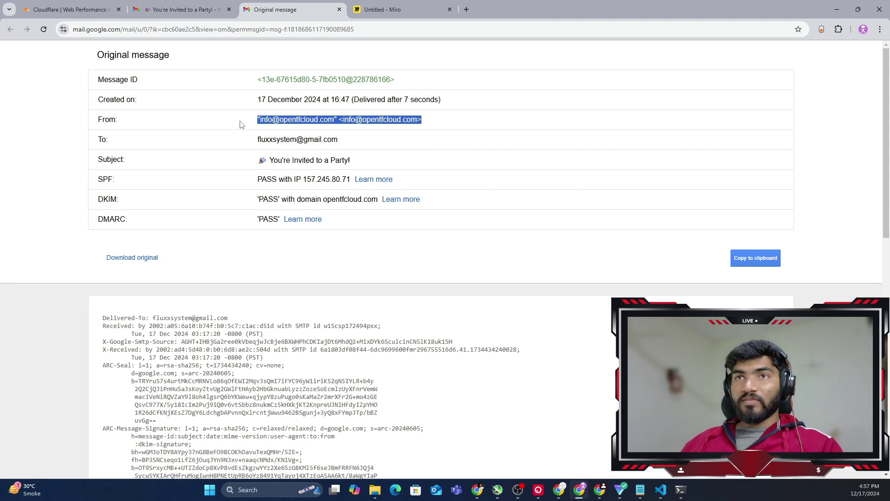
click(392, 5)
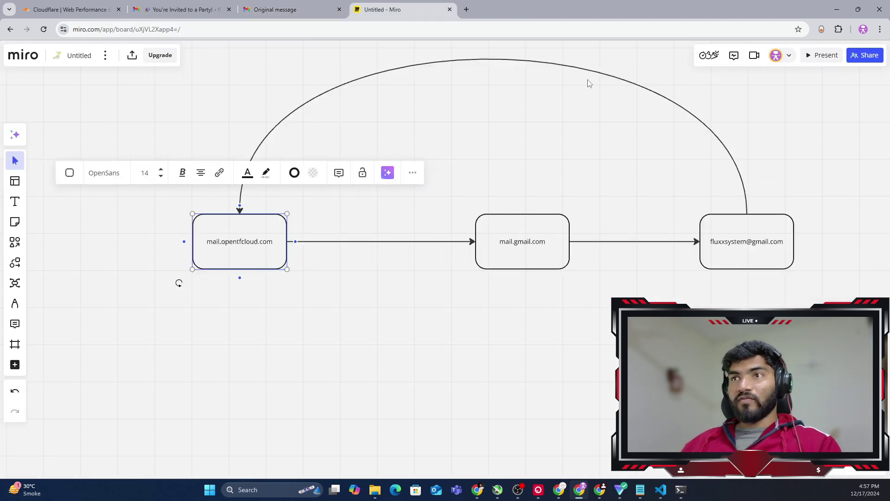
Paste the copied From header onto the board as a table
click(517, 60)
click(502, 60)
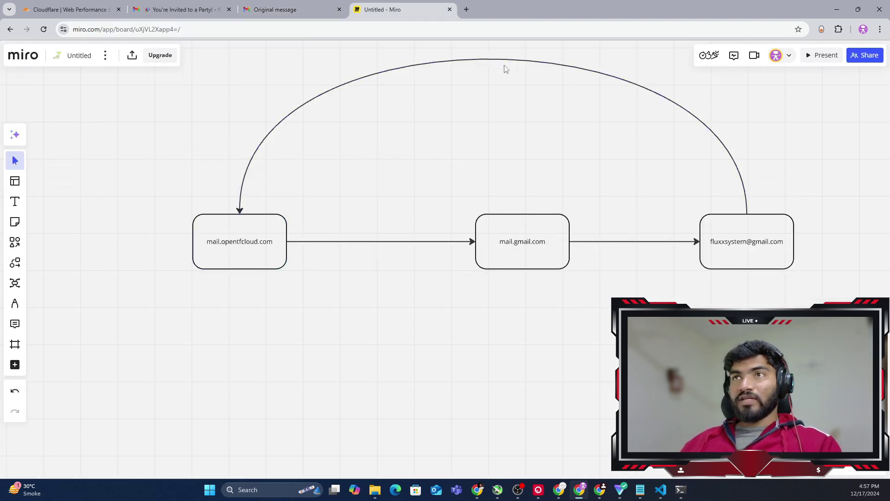
key(ctrl+v)
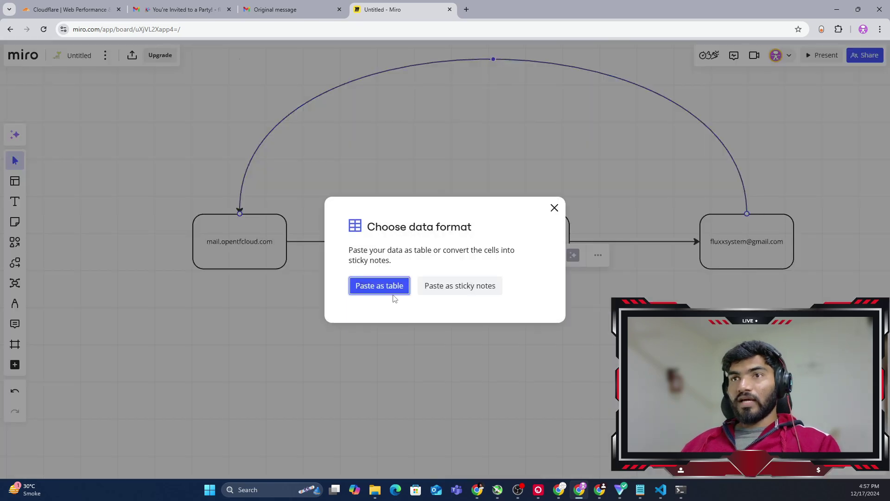
click(380, 285)
Move the New table above the diagram, then return to the original message tab
click(617, 241)
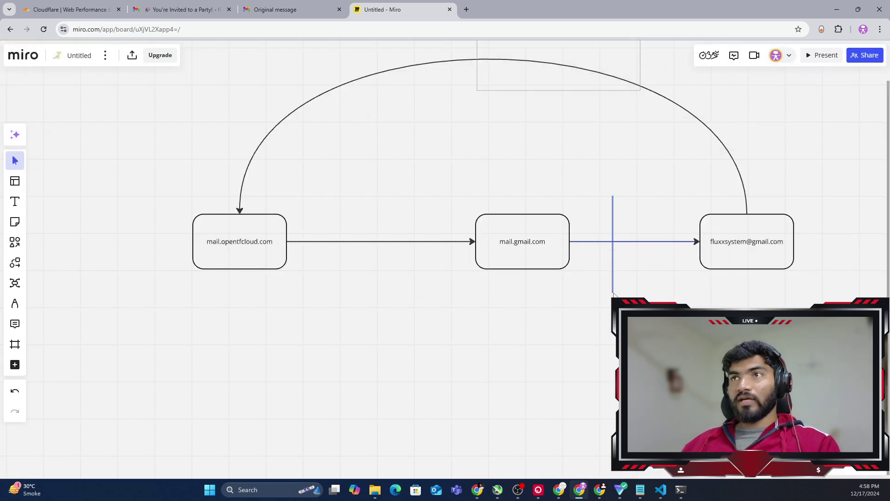
scroll(789, 174, up, 5)
click(591, 140)
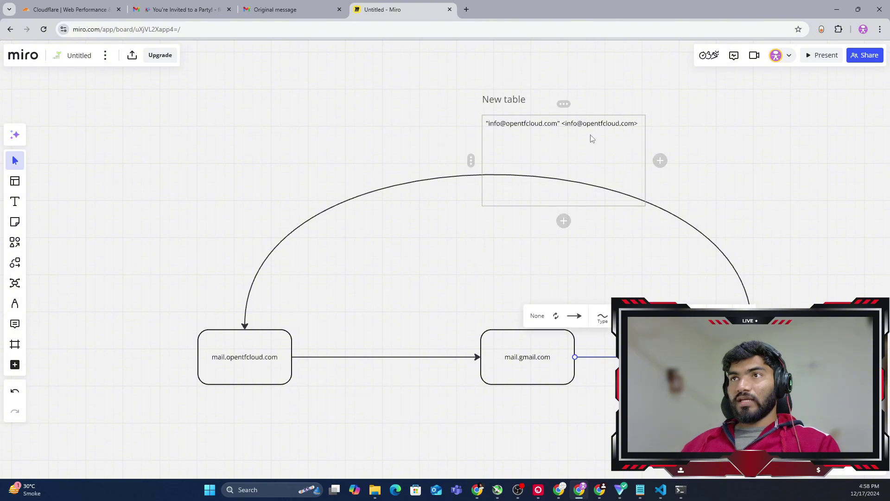
drag(593, 143, 526, 160)
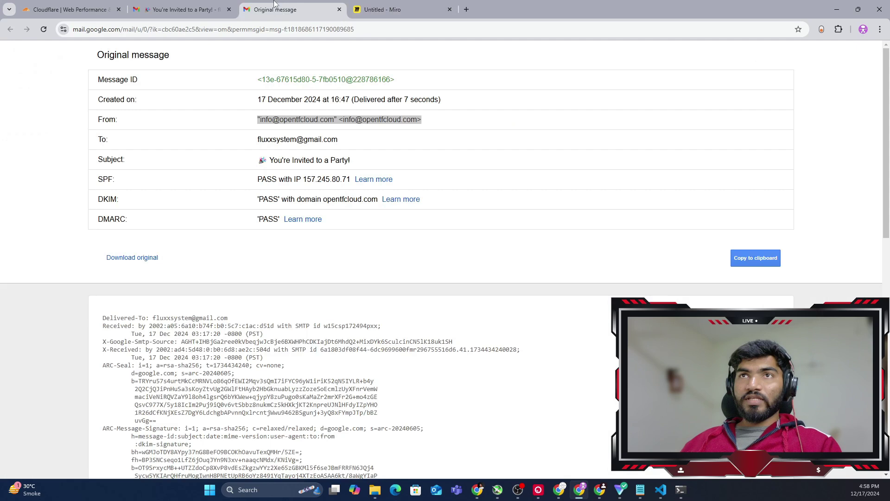
click(276, 9)
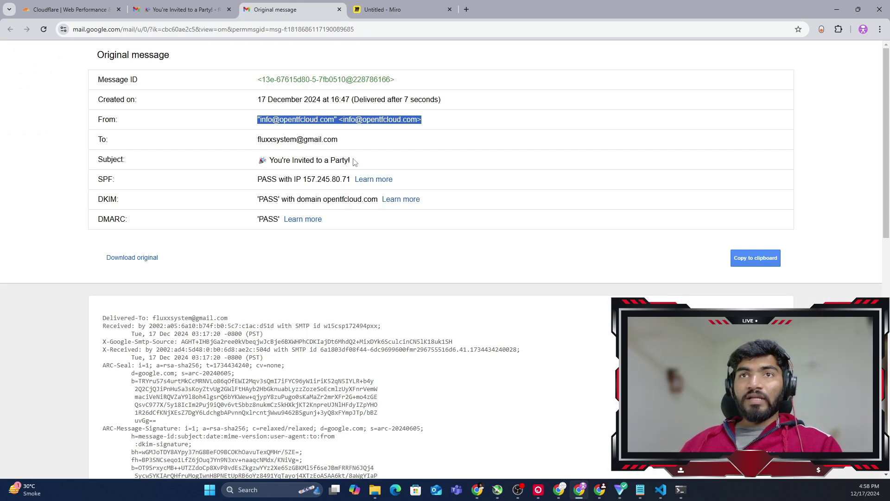
drag(256, 141, 351, 142)
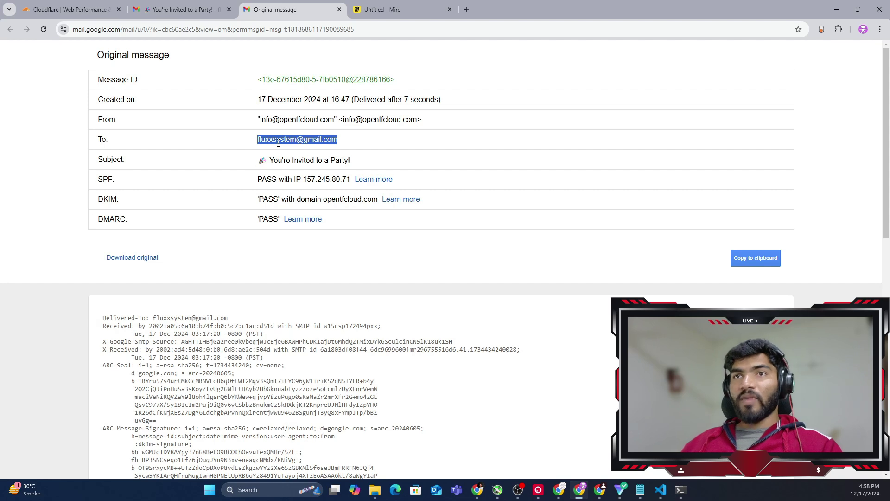
drag(97, 180, 109, 180)
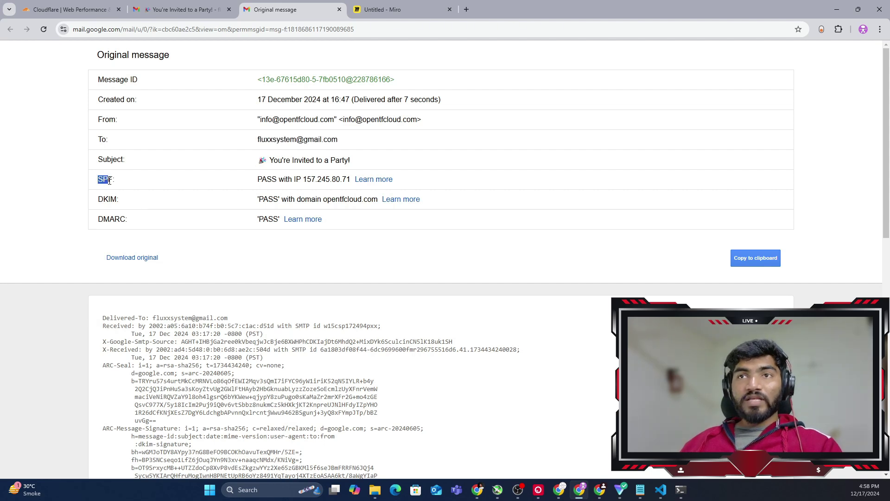
drag(257, 180, 371, 181)
click(496, 166)
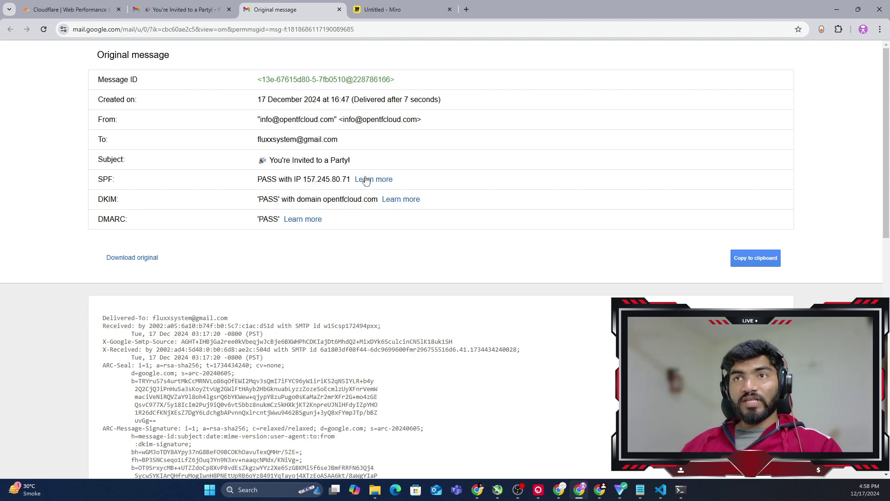
drag(303, 180, 351, 180)
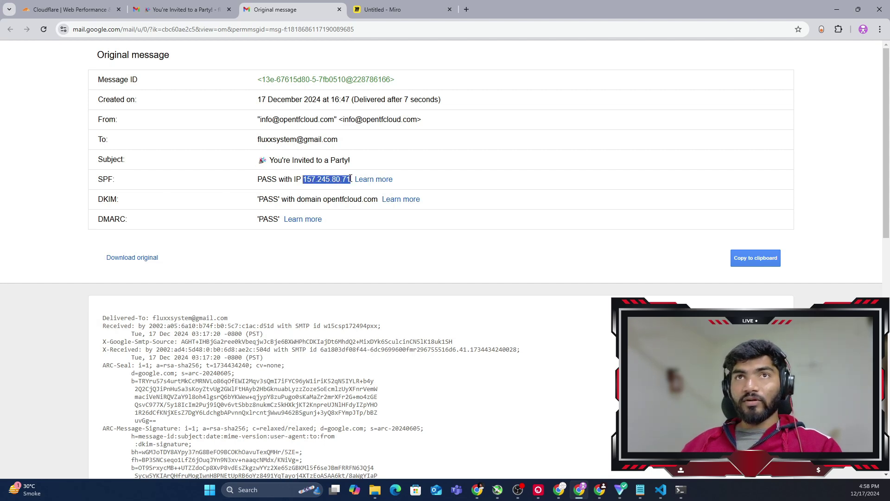
click(101, 199)
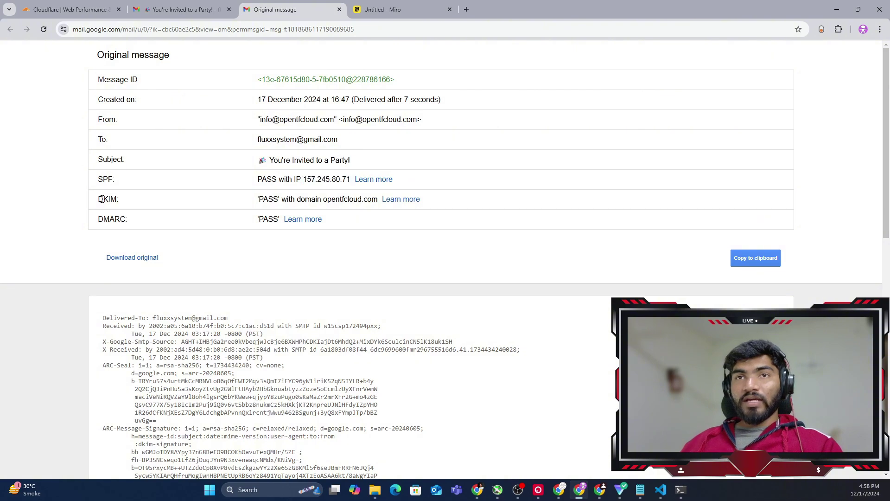
drag(102, 199, 195, 208)
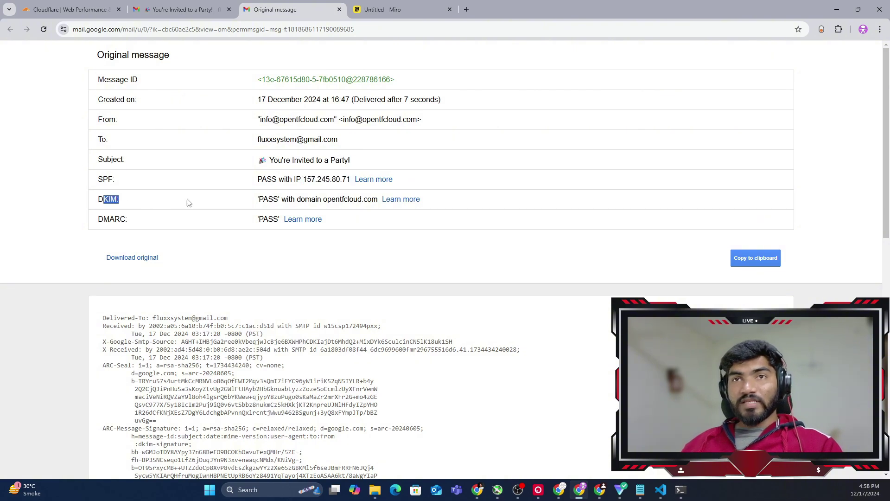
click(91, 227)
Scroll through the raw message headers and body, then return to the Miro board and zoom out
scroll(481, 213, down, 2)
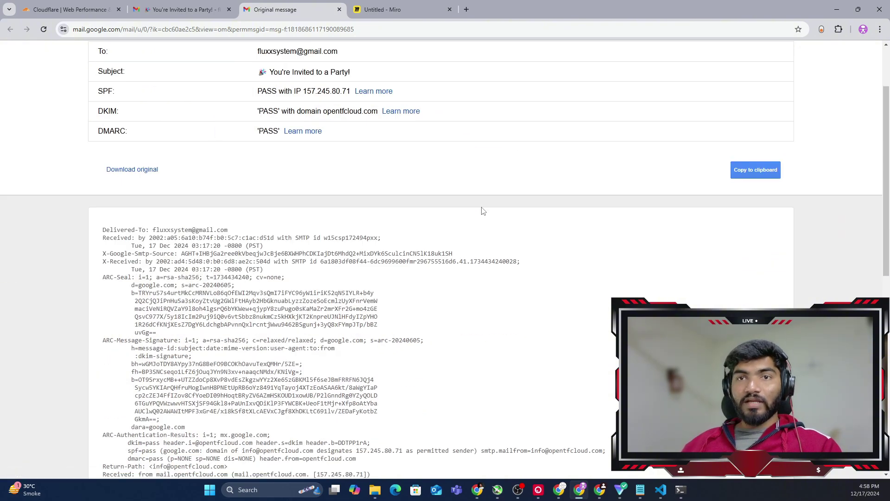
scroll(482, 212, down, 3)
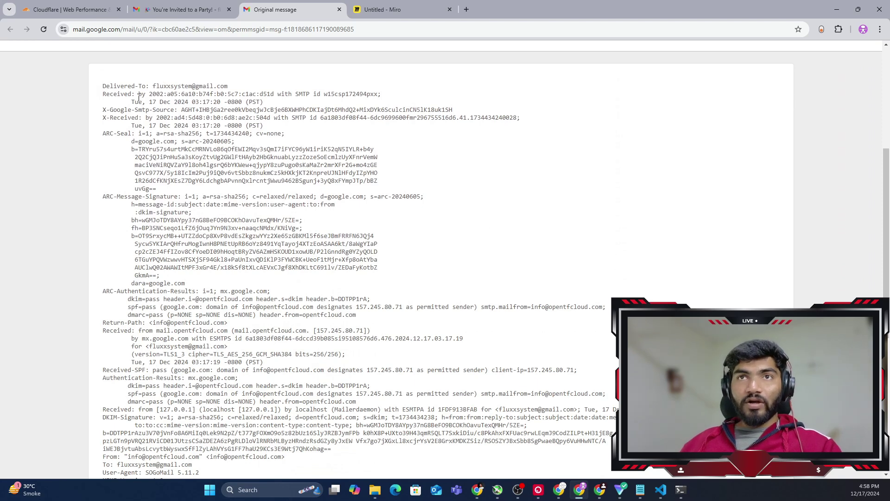
scroll(315, 148, down, 1)
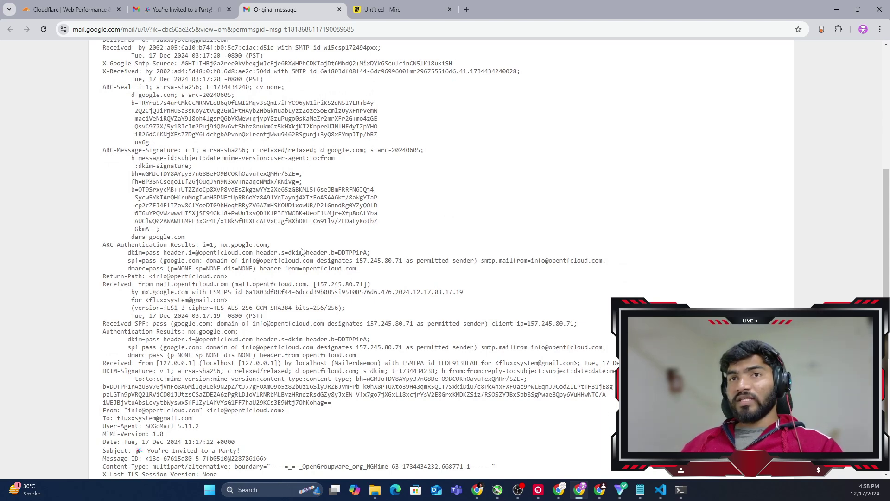
scroll(302, 251, down, 4)
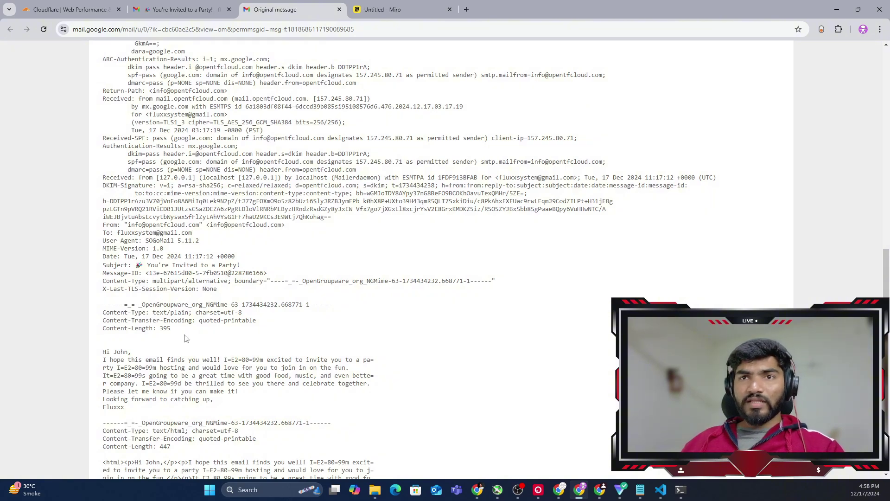
drag(184, 338, 99, 325)
scroll(301, 313, down, 8)
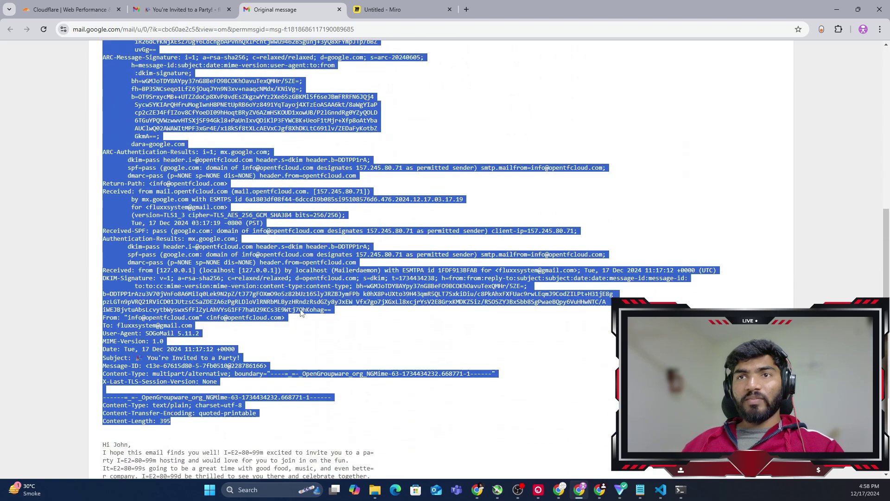
scroll(395, 262, up, 1)
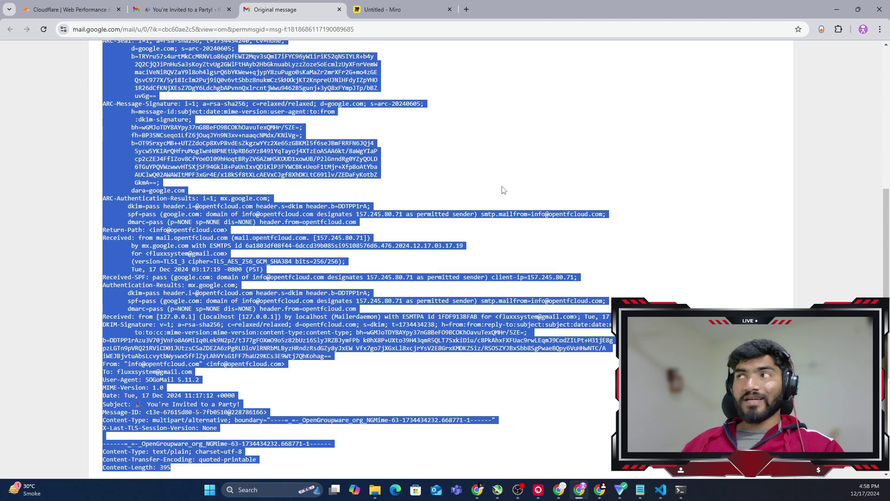
scroll(505, 192, up, 5)
click(526, 272)
click(423, 7)
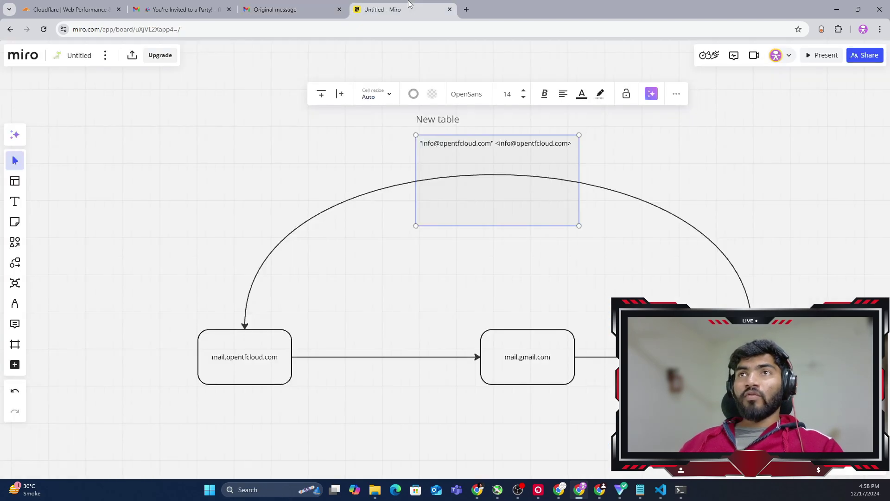
scroll(631, 287, down, 5)
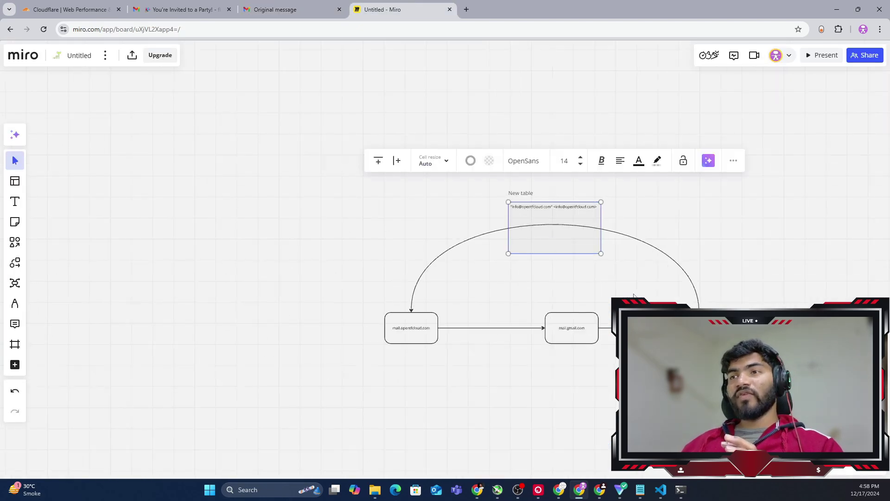
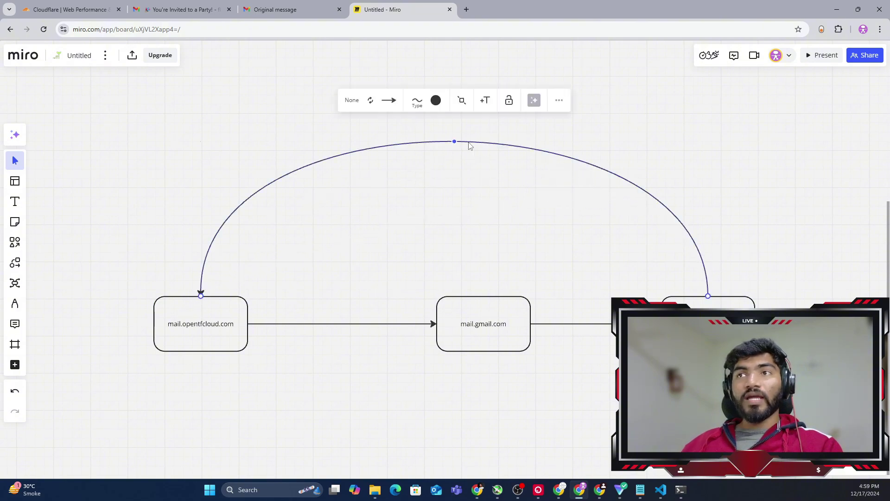
Duplicate the New table with the opentfcloud sender line and place the copy above the lower diagram
scroll(631, 147, up, 5)
scroll(632, 147, down, 6)
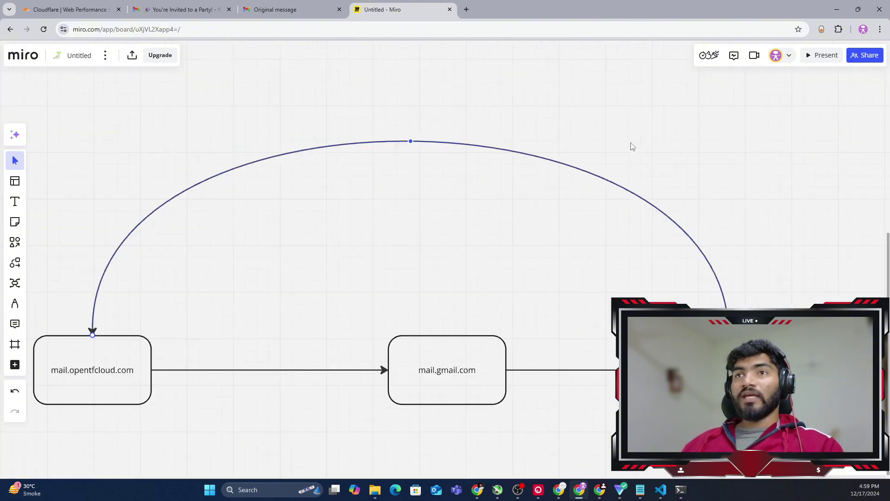
scroll(542, 176, up, 5)
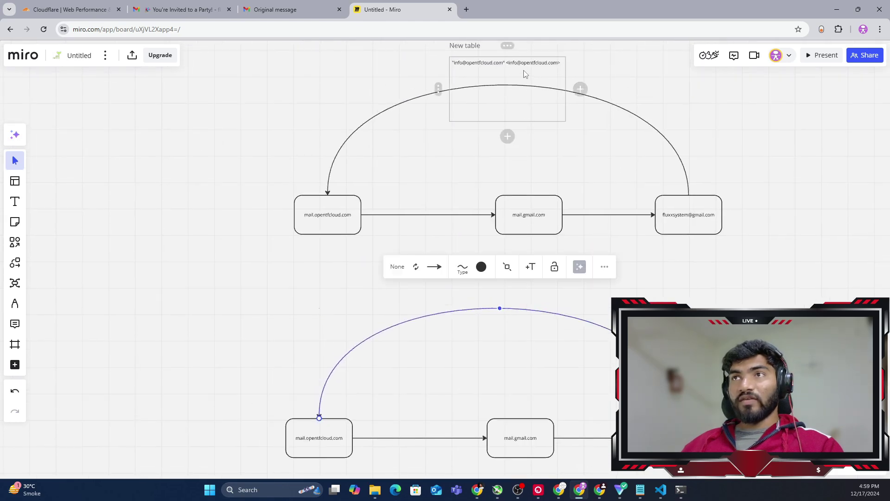
click(526, 75)
key(ctrl+c)
click(485, 292)
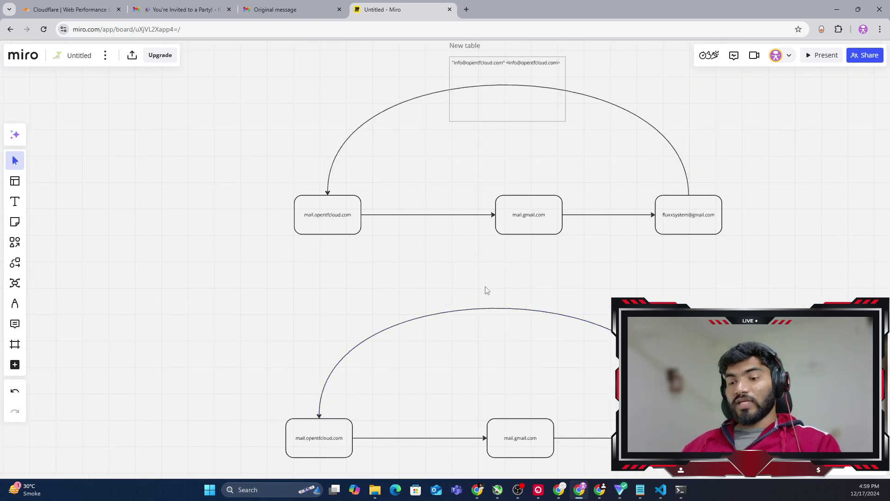
key(ctrl+v)
drag(505, 297, 510, 323)
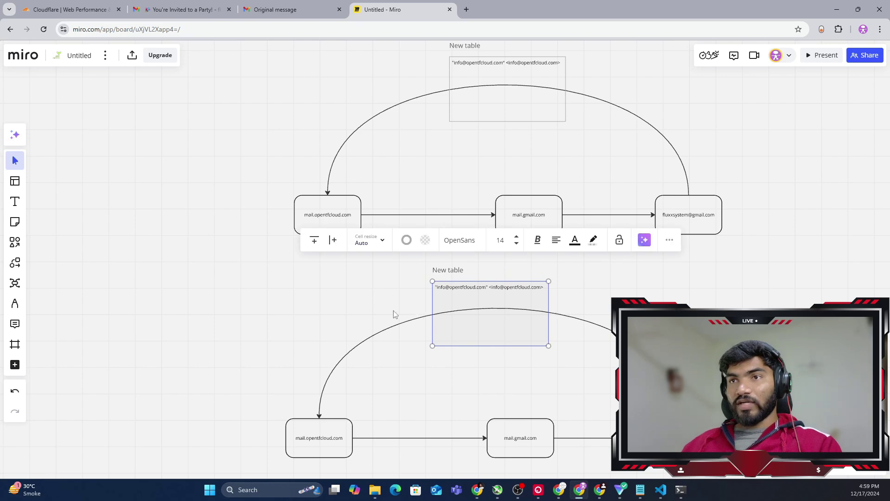
scroll(493, 307, up, 3)
scroll(493, 307, up, 2)
Replace opentfcloud with fake in both sender addresses of the copied table
click(423, 253)
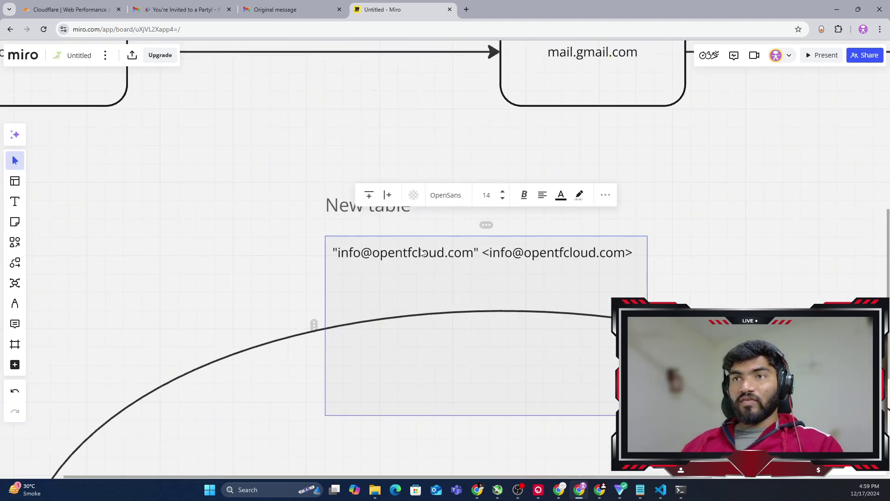
double_click(412, 253)
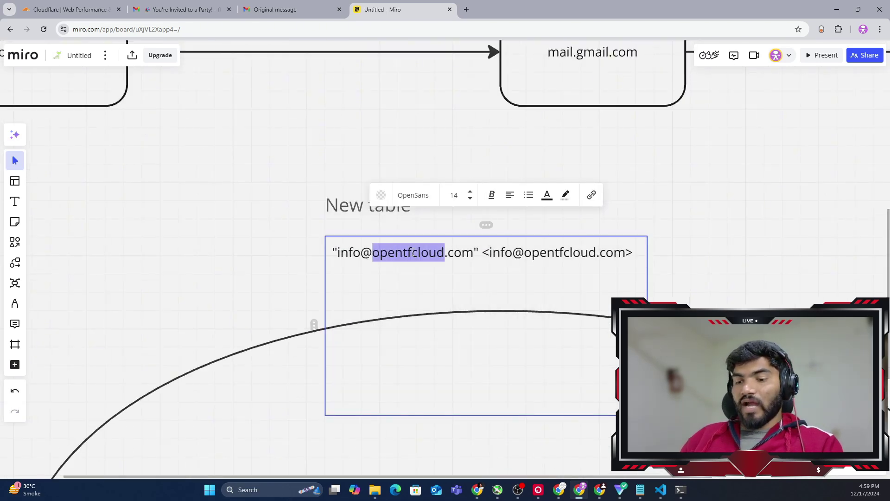
text(fake)
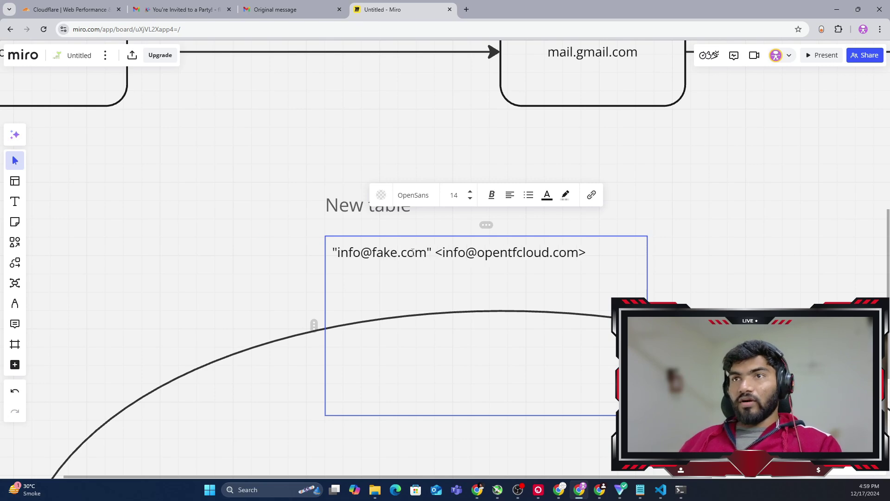
double_click(380, 253)
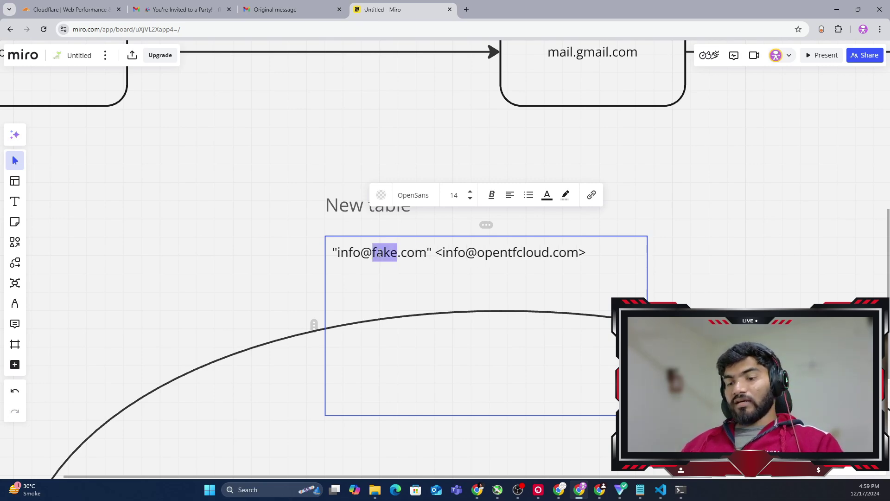
double_click(520, 254)
key(ctrl+v)
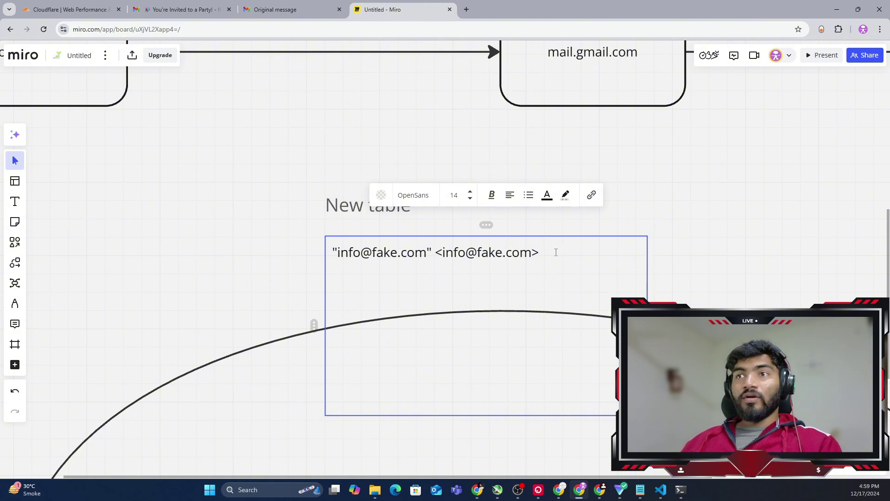
drag(556, 252, 331, 253)
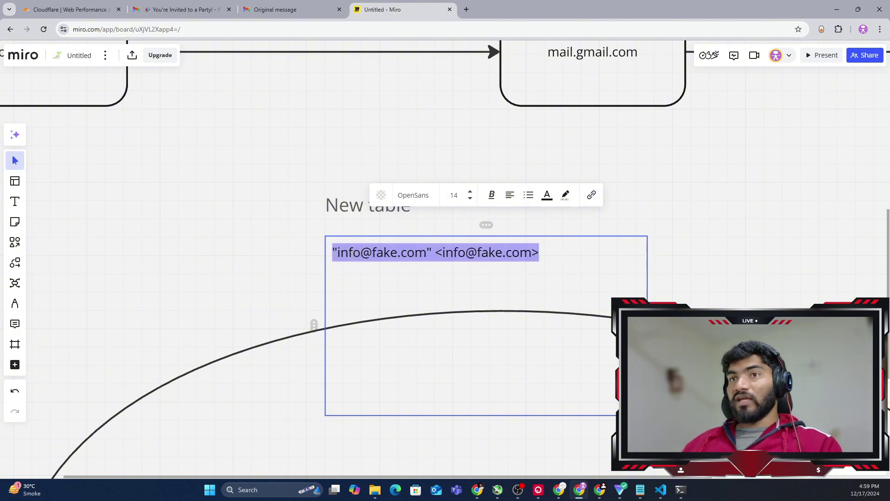
double_click(349, 253)
click(553, 254)
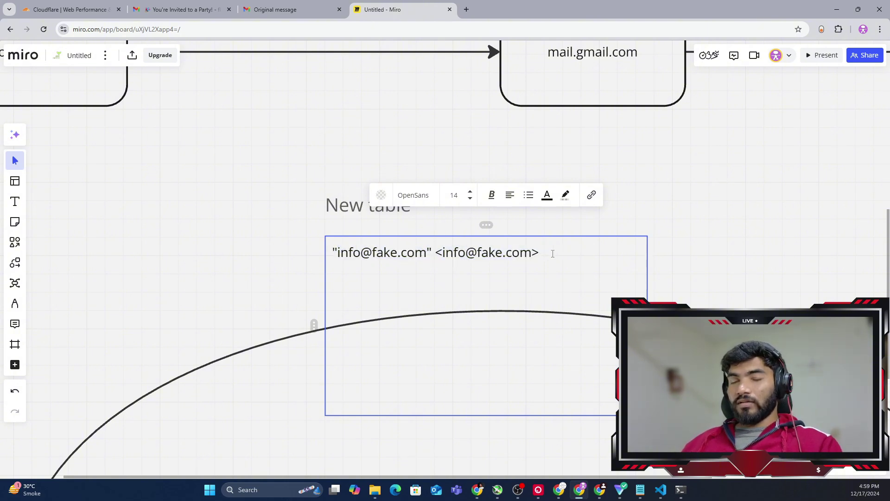
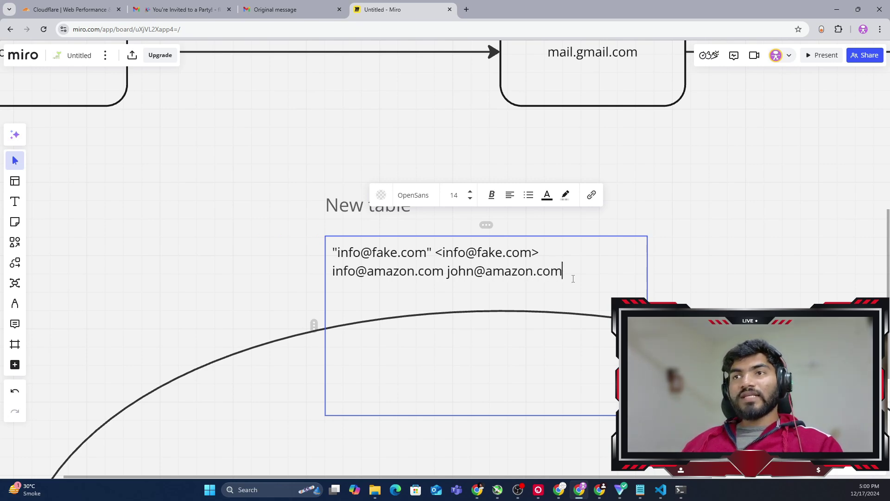
drag(565, 273, 447, 273)
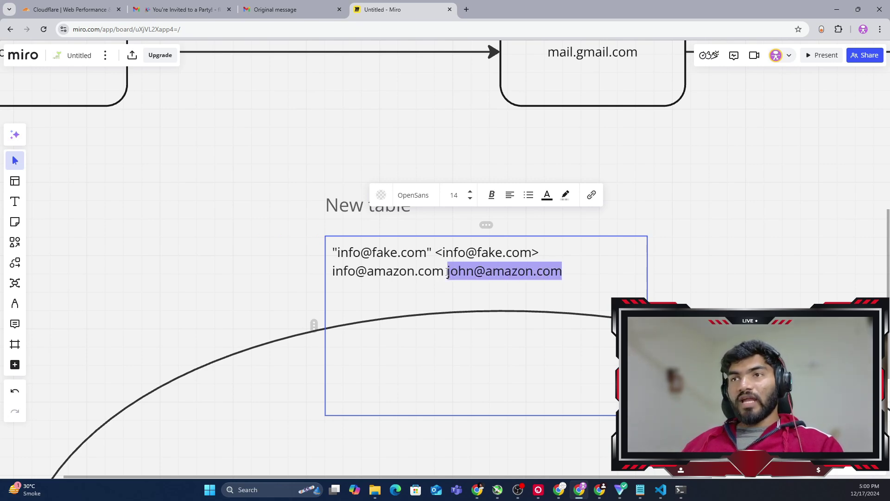
scroll(703, 275, down, 2)
click(702, 275)
Draw a curved arrow from the right-hand box, looping under the diagram into mail.opentfcloud.com's bottom
scroll(707, 273, right, 1)
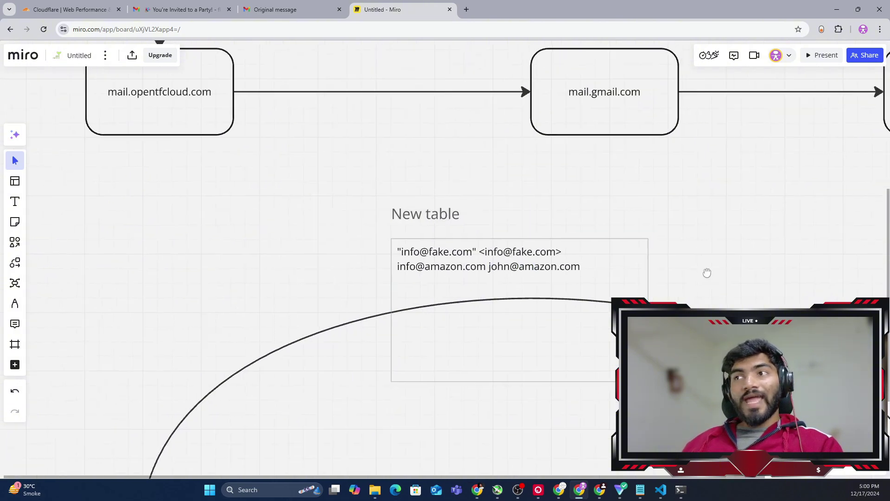
drag(707, 273, 590, 149)
scroll(565, 195, down, 2)
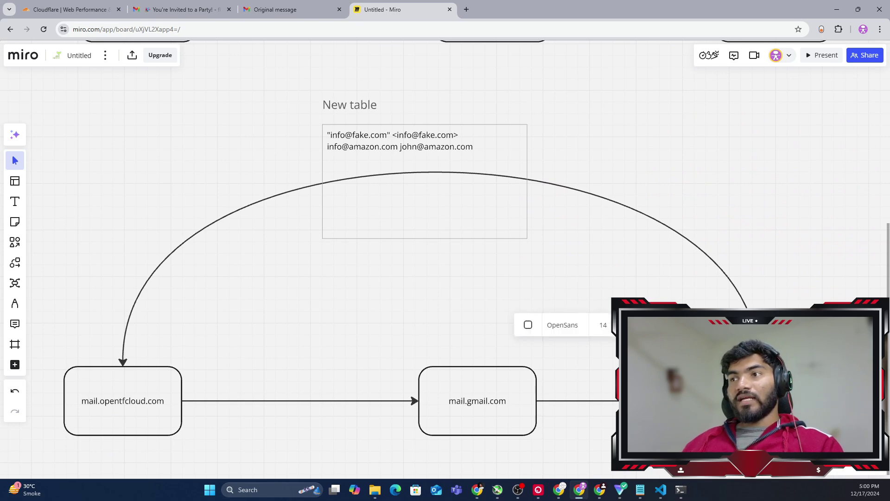
scroll(760, 395, down, 2)
mouse_move(759, 345)
mouse_down()
mouse_move(88, 378)
mouse_move(123, 355)
mouse_up()
scroll(206, 325, down, 2)
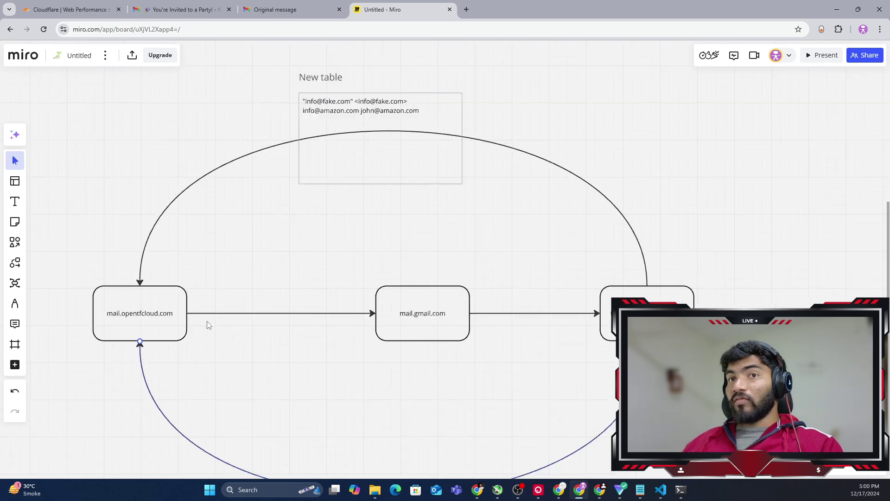
drag(319, 405, 377, 384)
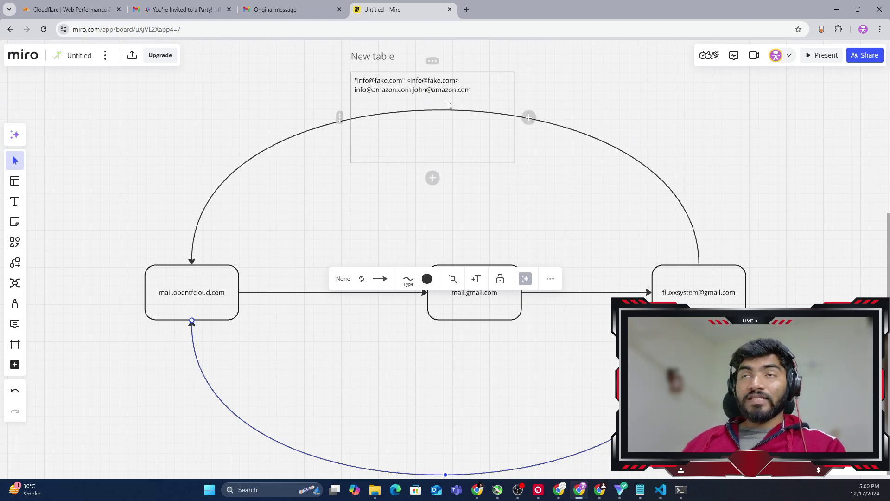
click(202, 308)
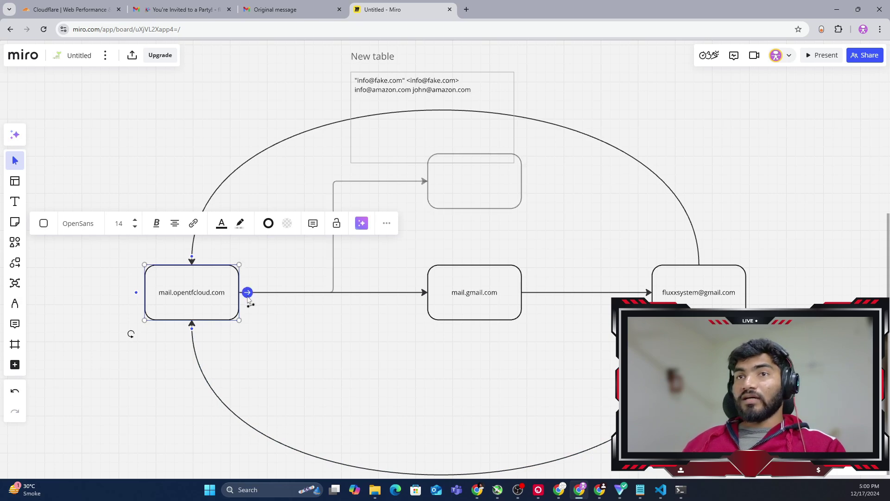
drag(248, 292, 421, 194)
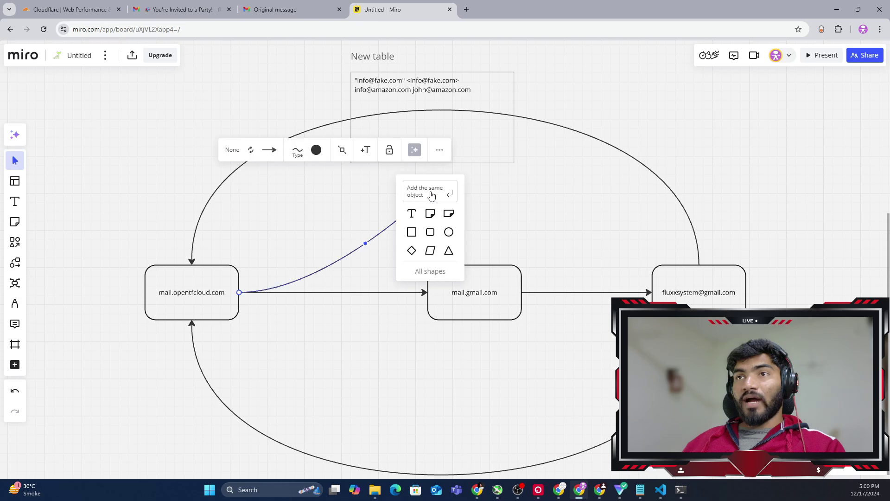
click(412, 232)
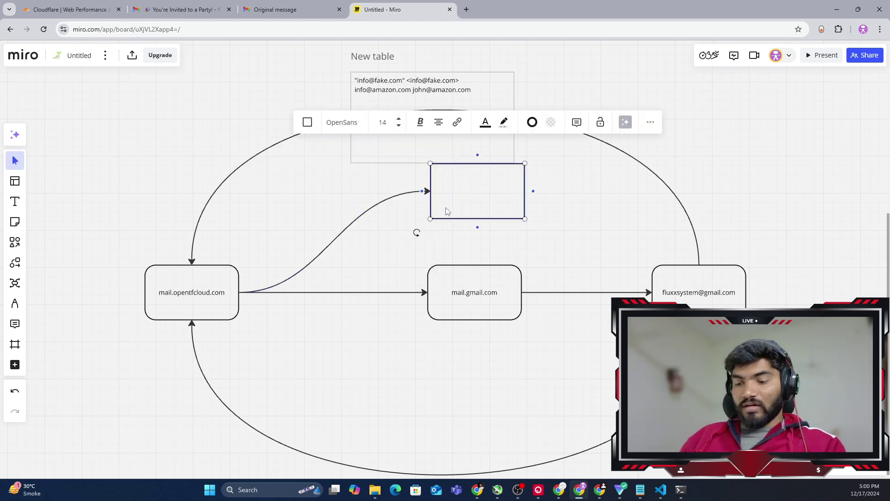
text(info@f)
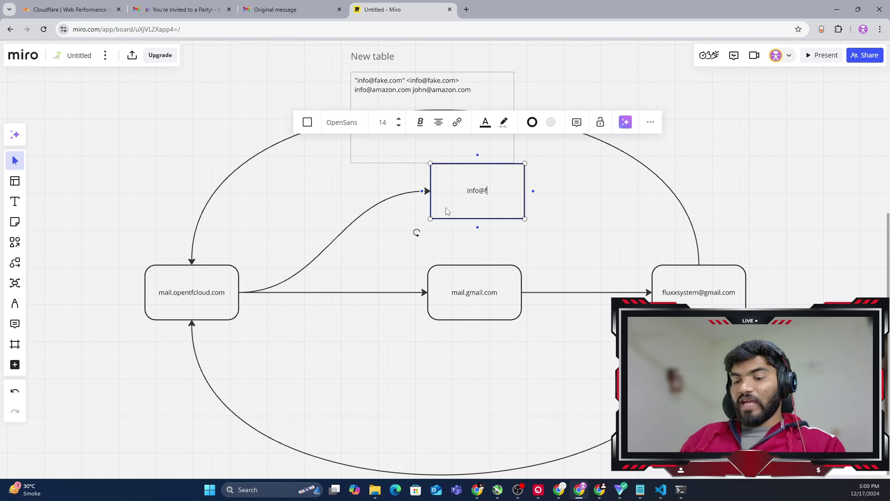
text(ake.com)
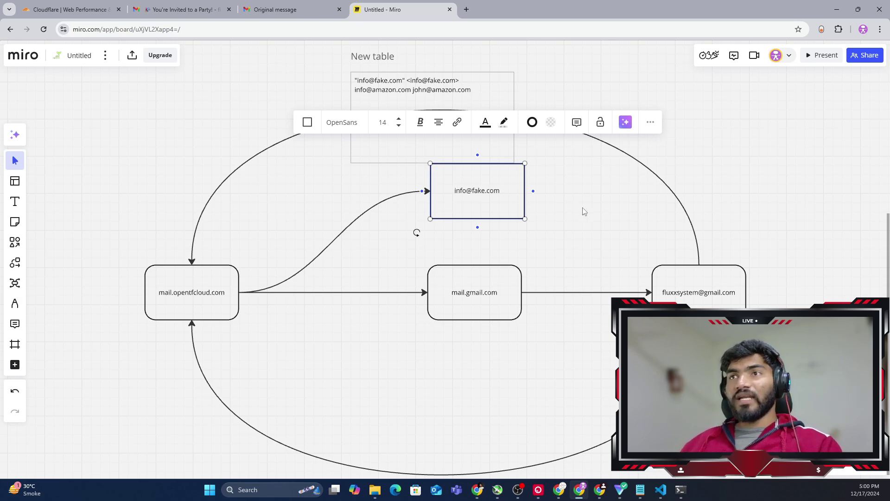
click(585, 211)
click(510, 194)
drag(533, 191, 698, 269)
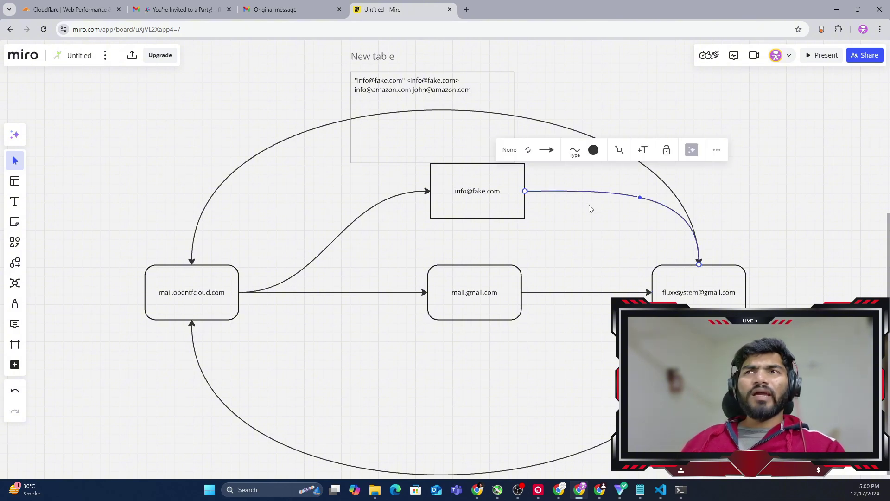
click(588, 235)
drag(611, 234, 405, 203)
click(362, 268)
click(184, 302)
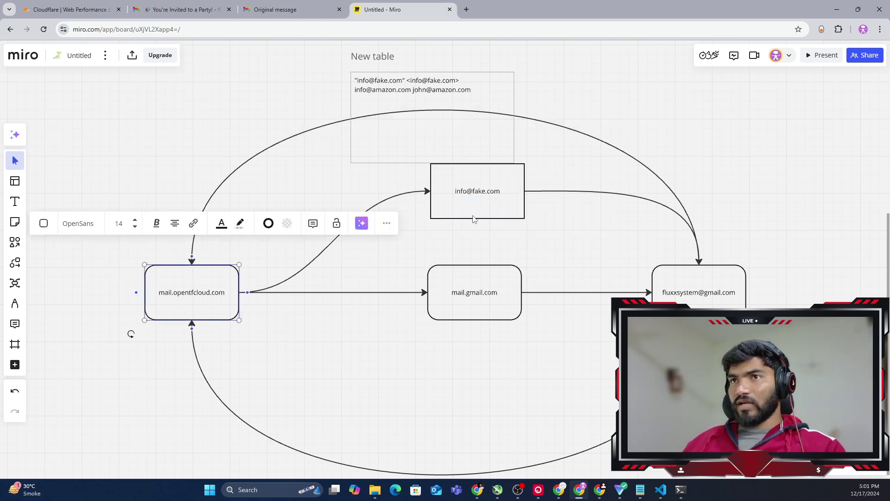
click(466, 192)
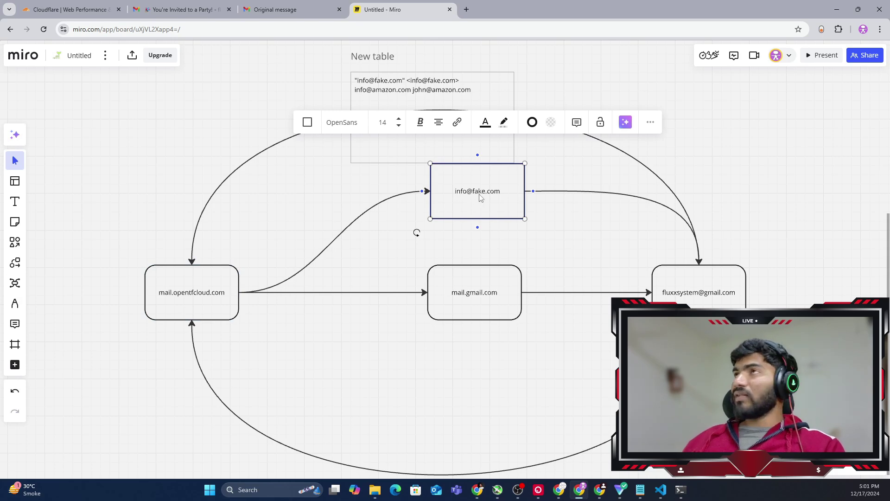
double_click(479, 189)
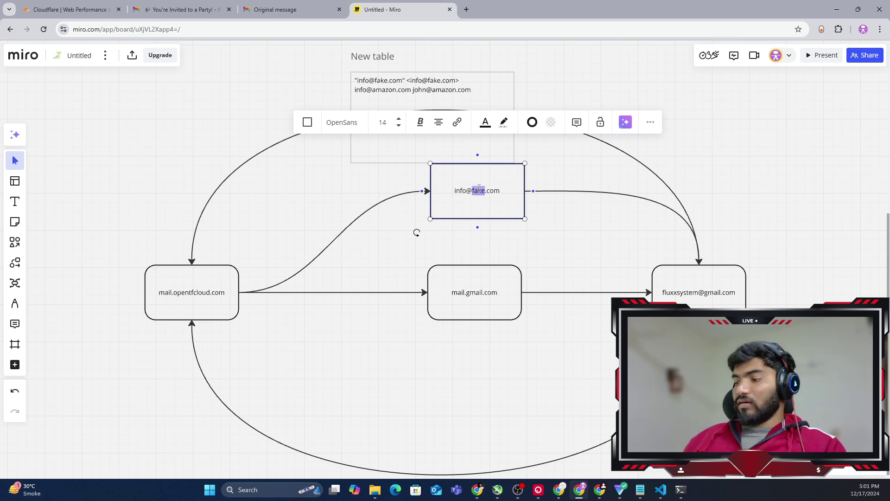
text(555)
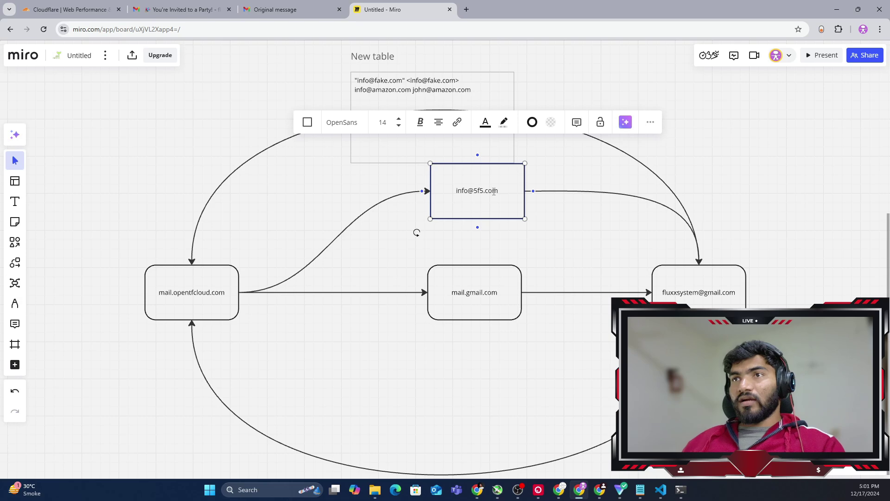
double_click(494, 192)
text(in)
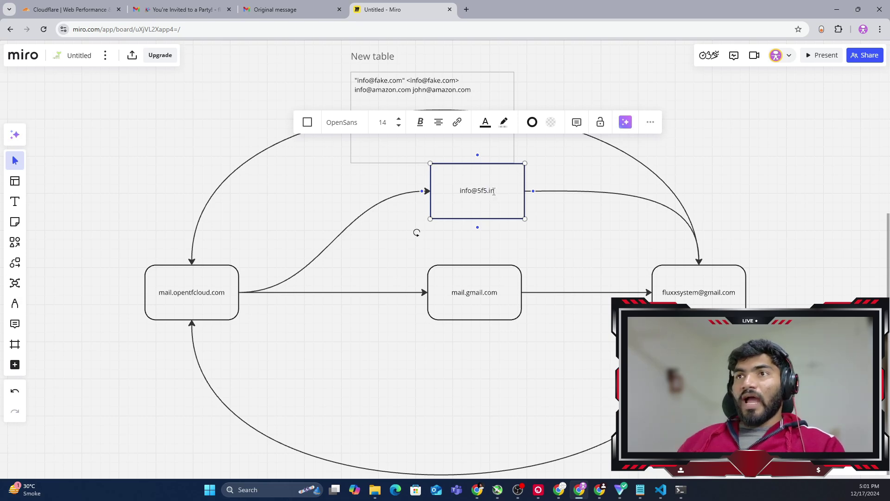
click(602, 252)
click(506, 214)
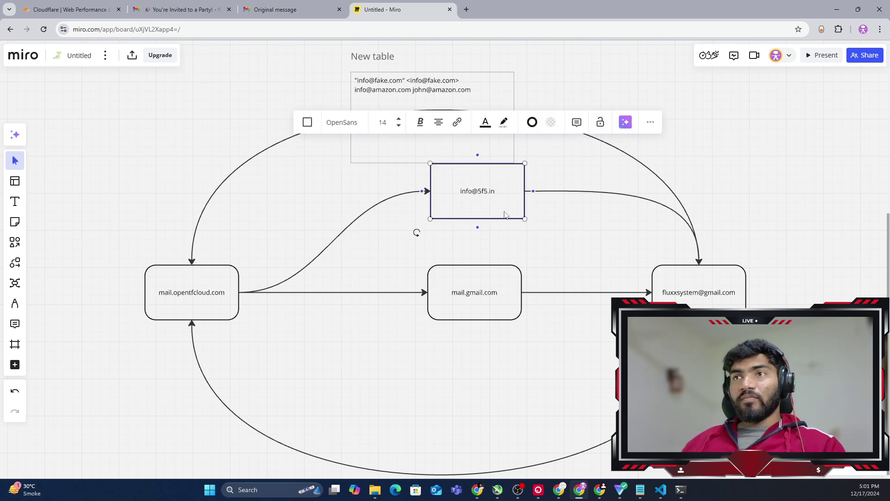
mouse_move(478, 229)
drag(478, 229, 538, 239)
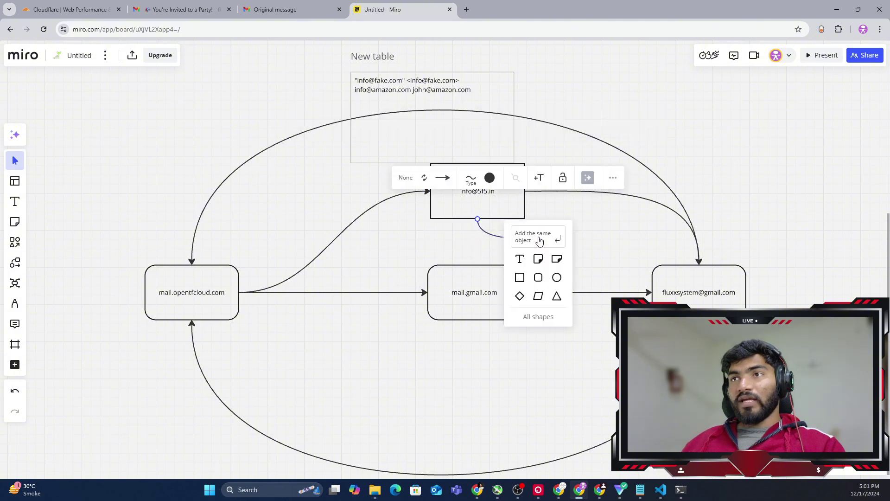
click(520, 277)
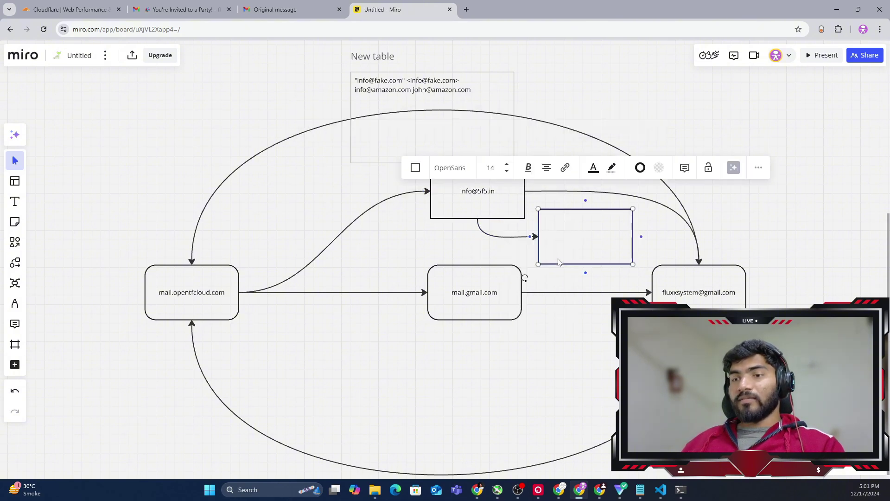
text(click on )
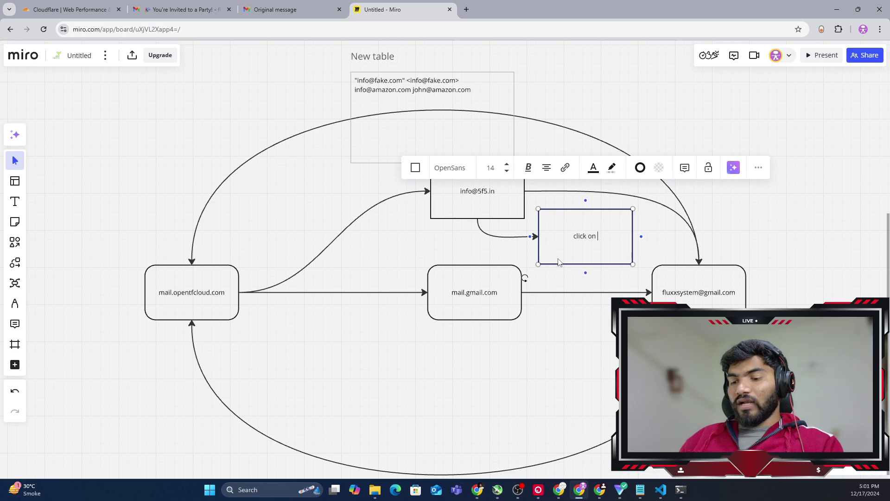
text(link to )
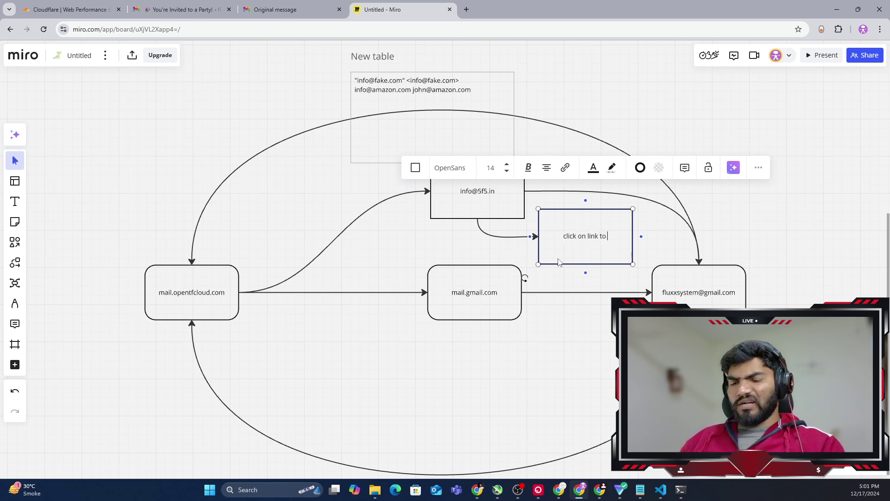
text(rest)
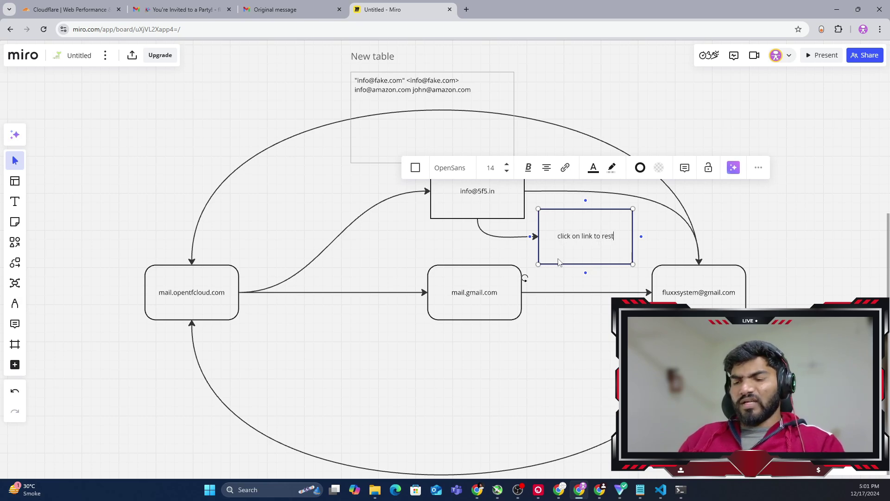
text( password)
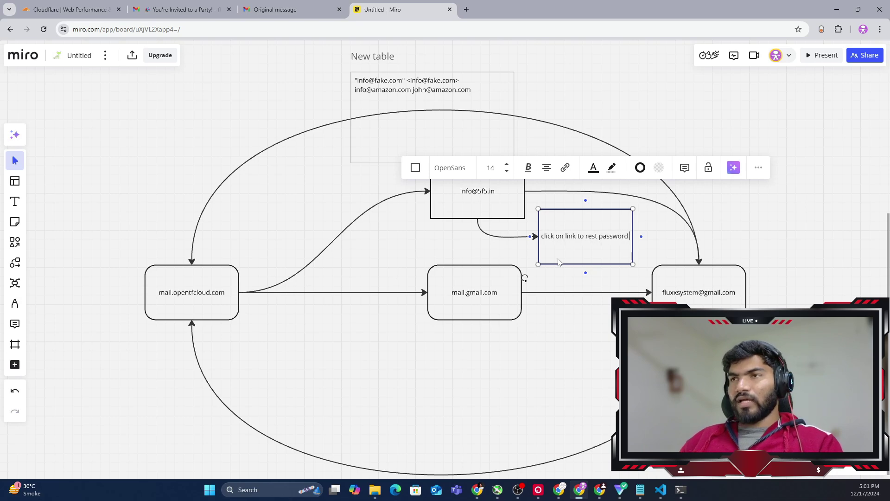
click(664, 239)
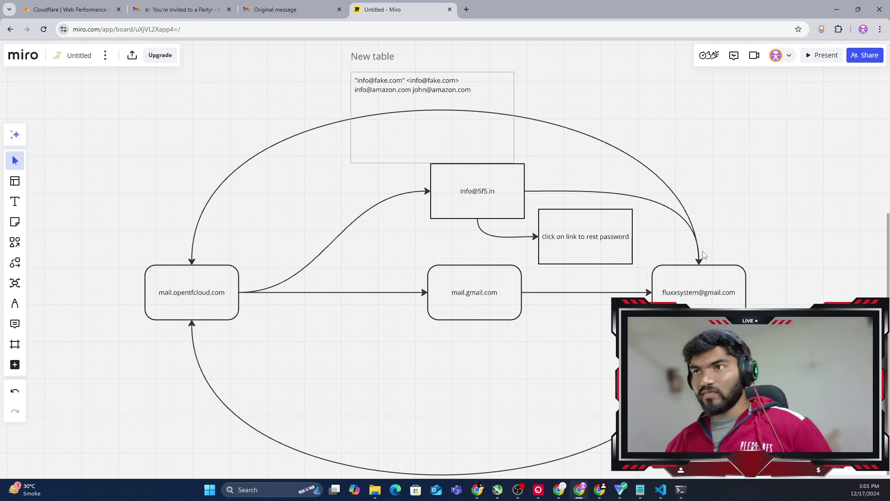
click(709, 277)
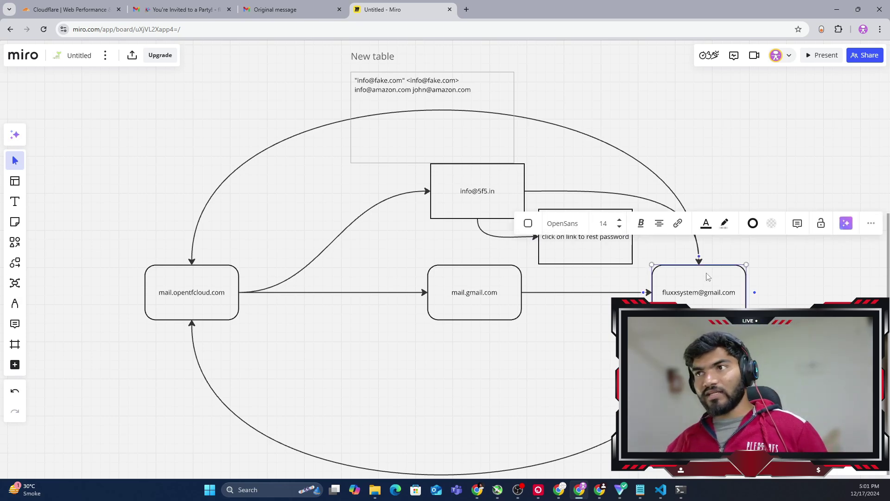
click(603, 255)
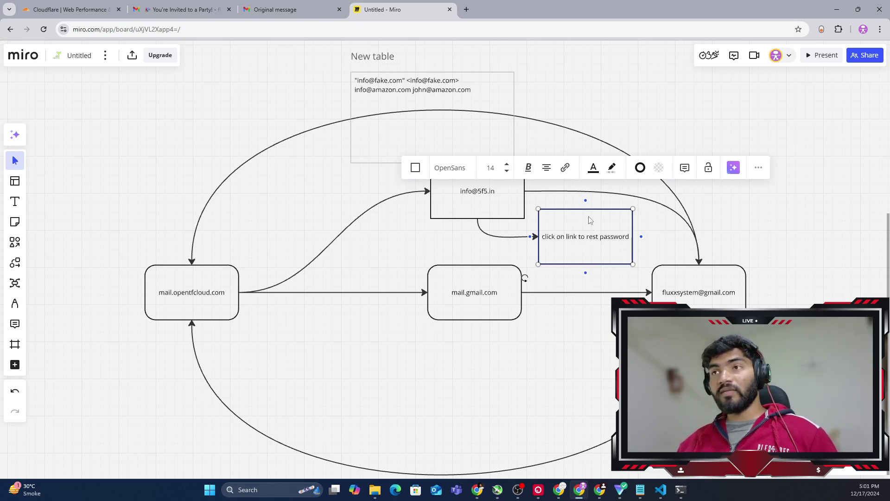
click(476, 197)
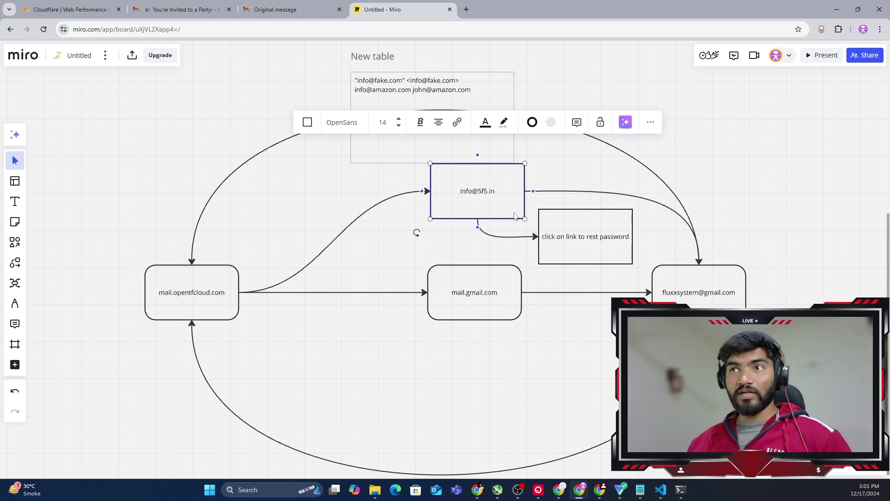
click(584, 241)
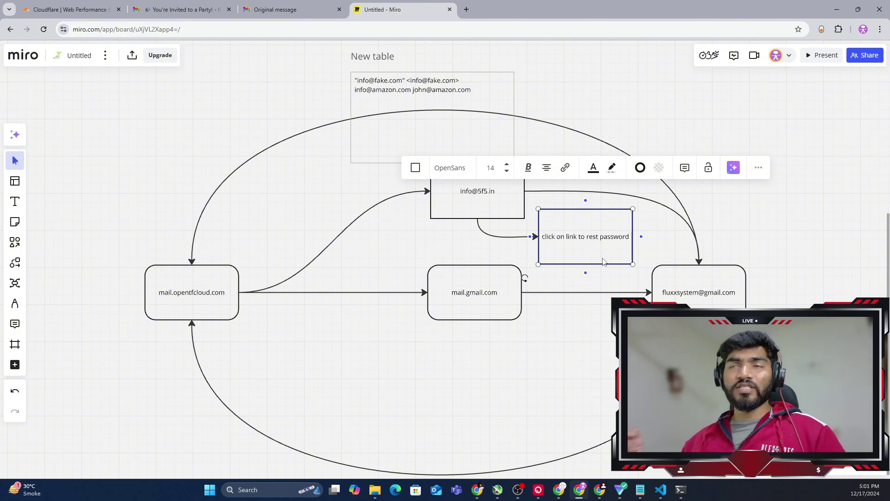
click(403, 379)
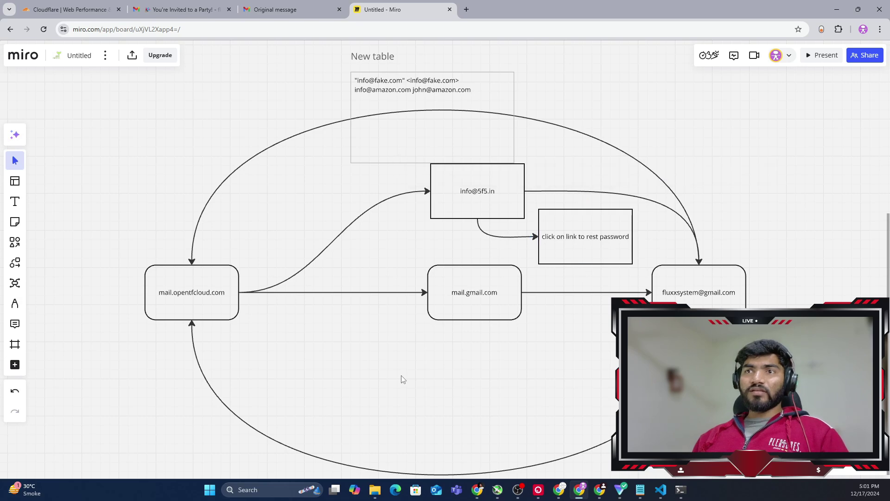
click(184, 308)
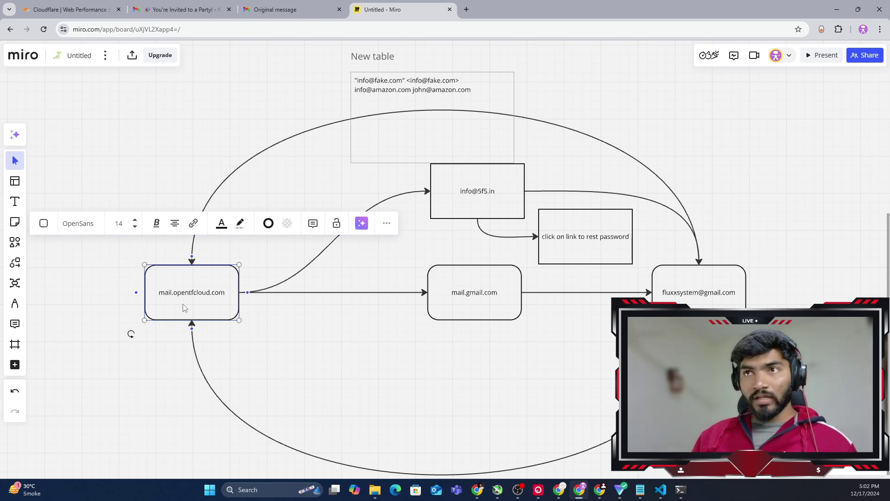
click(478, 206)
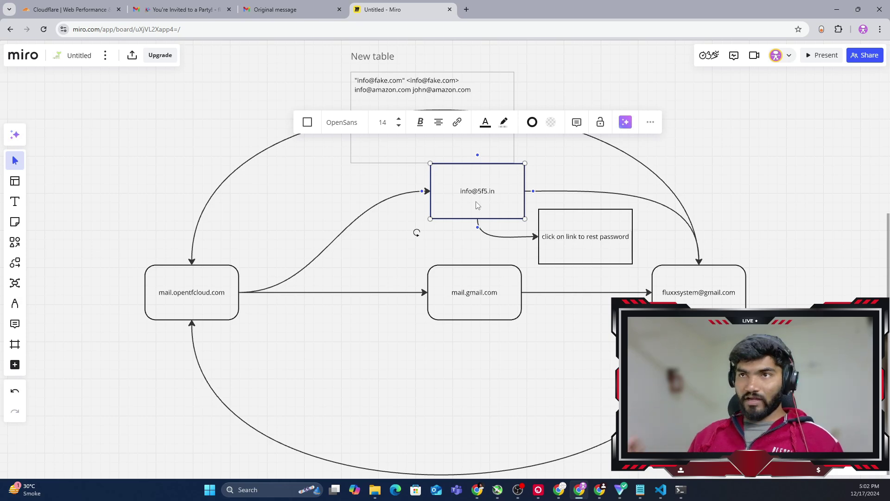
click(697, 302)
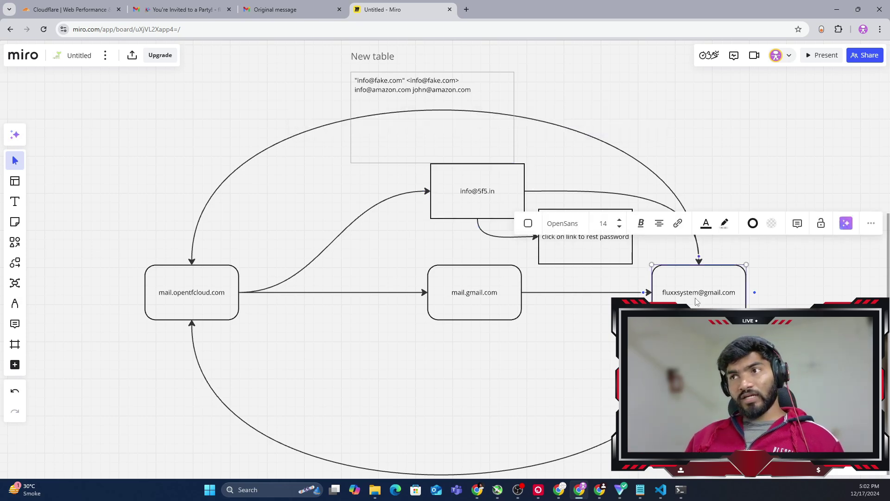
click(706, 225)
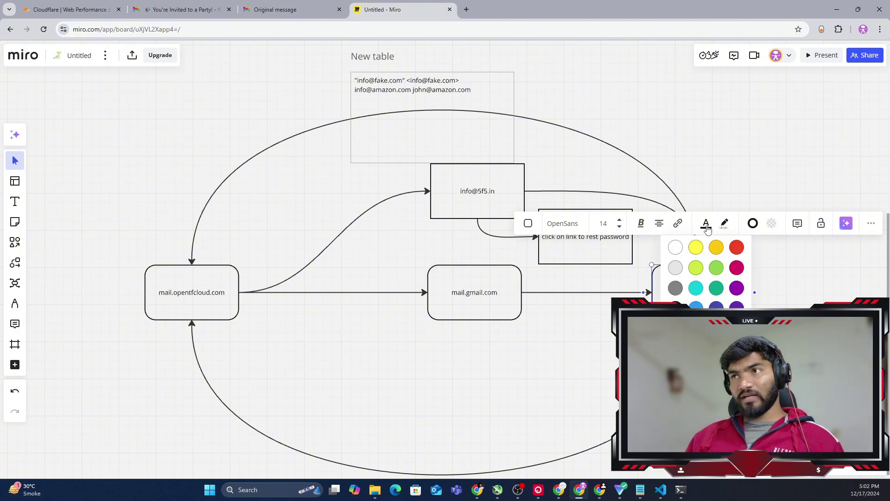
click(737, 248)
click(627, 276)
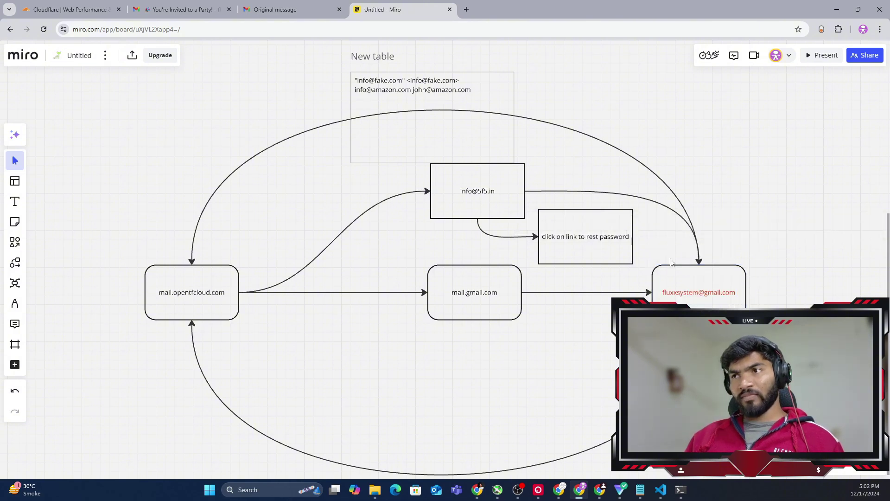
click(581, 230)
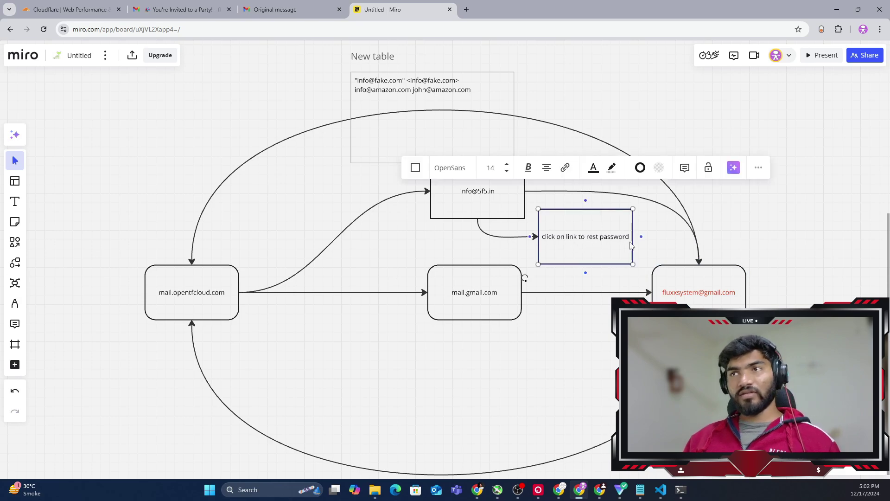
click(667, 274)
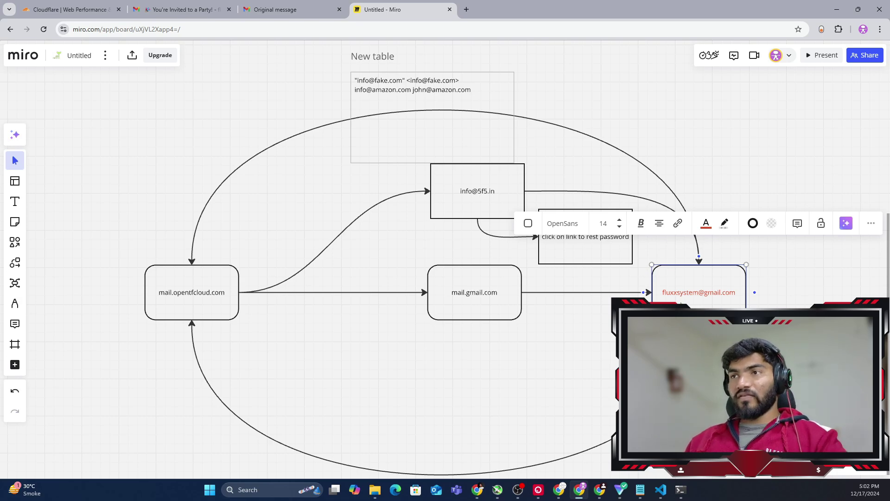
key(Escape)
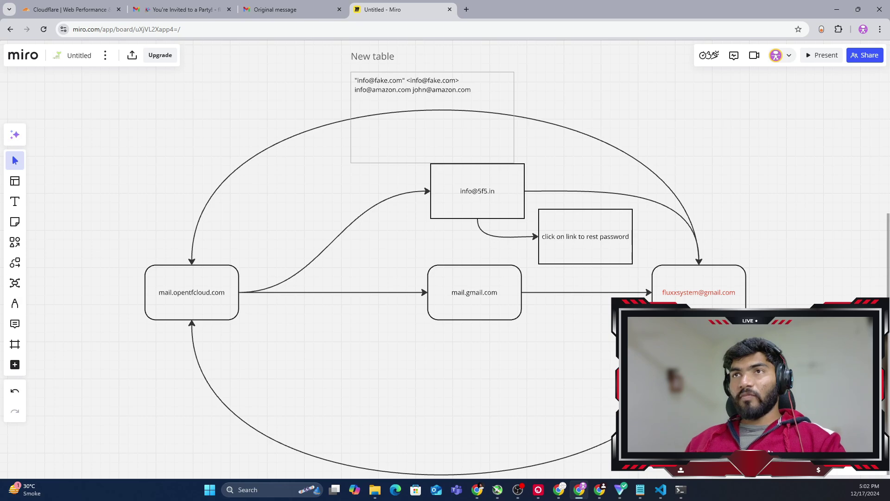
drag(615, 399, 153, 431)
click(133, 379)
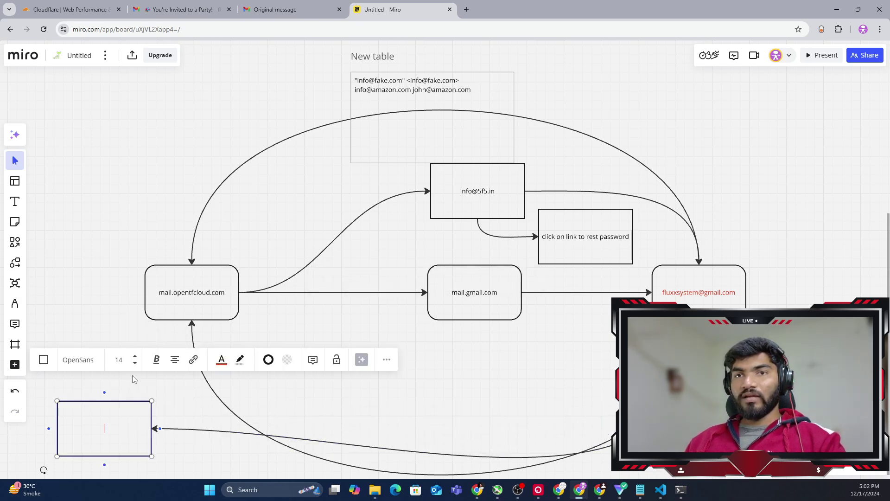
text(a)
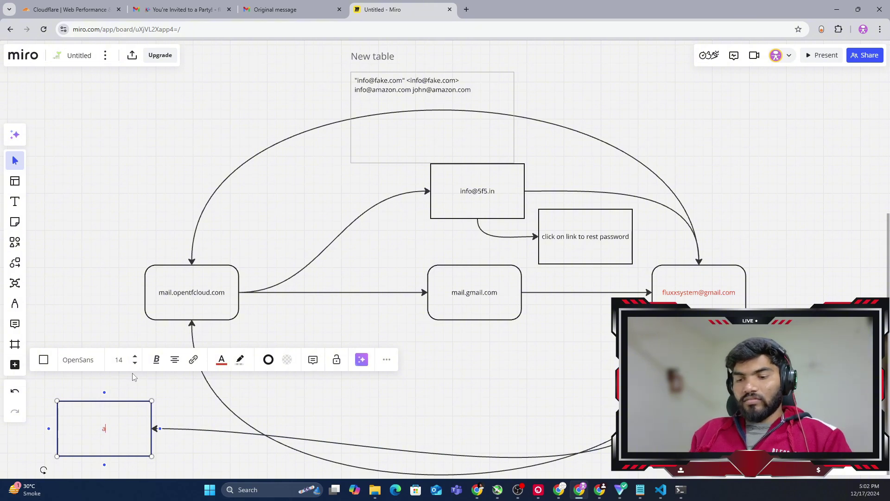
text(ttackert)
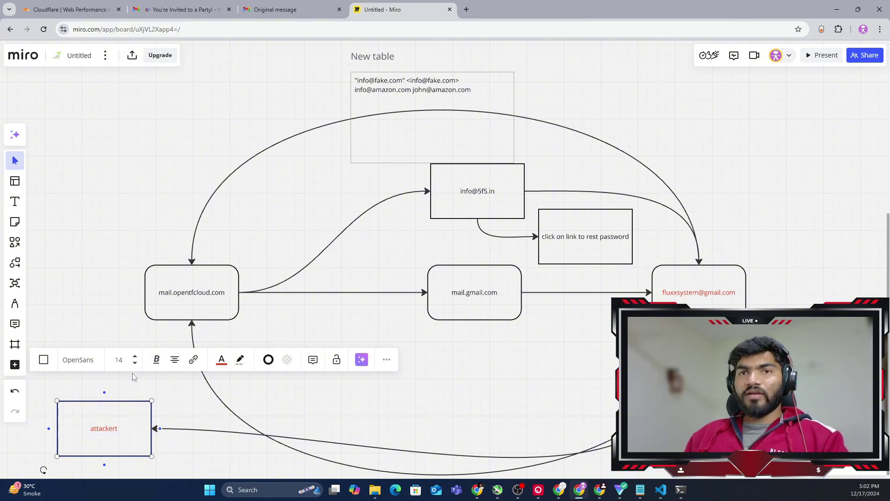
key(BackSpace)
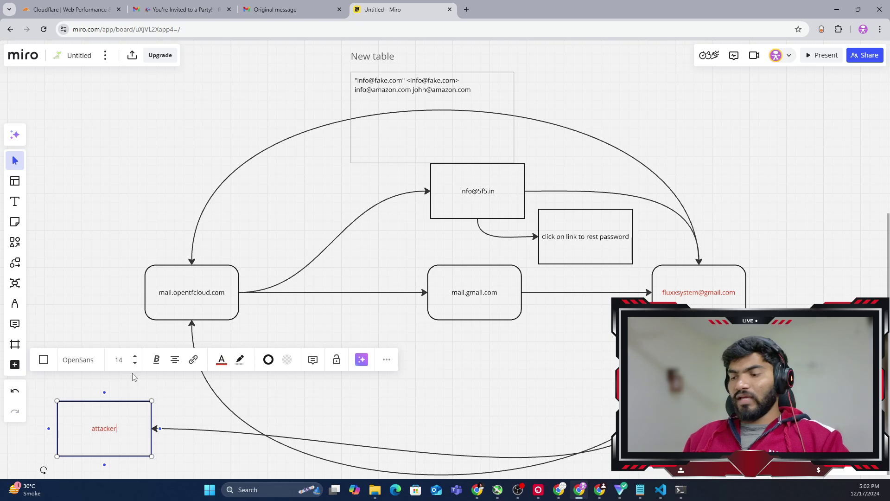
click(393, 378)
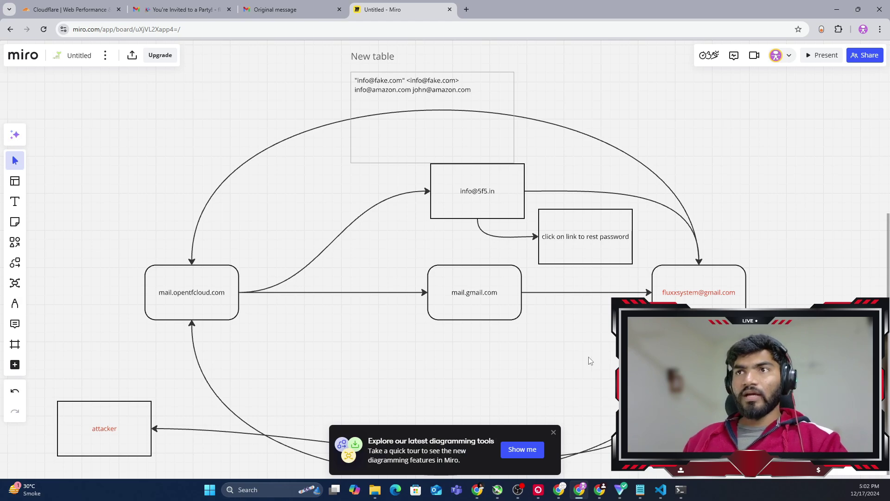
click(553, 432)
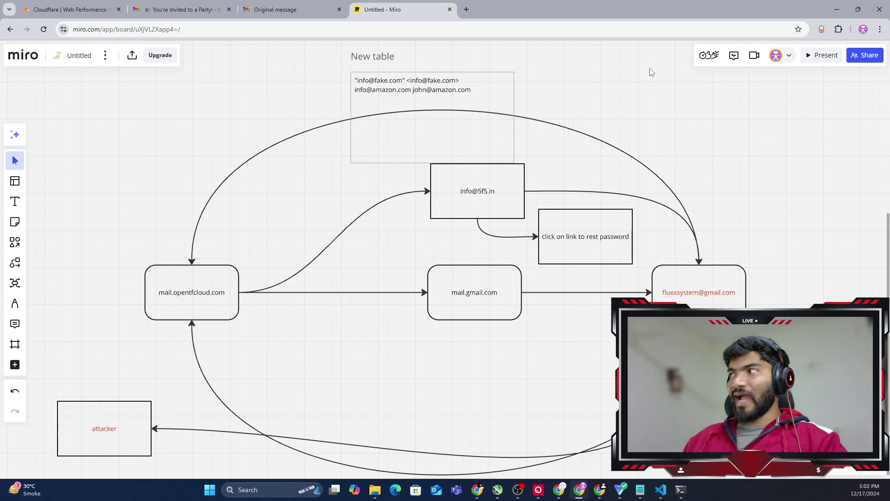
Pan and zoom out until the upper legitimate mail-flow diagram shows above the spoofed one
drag(730, 218, 684, 197)
scroll(719, 190, up, 1)
scroll(718, 191, down, 4)
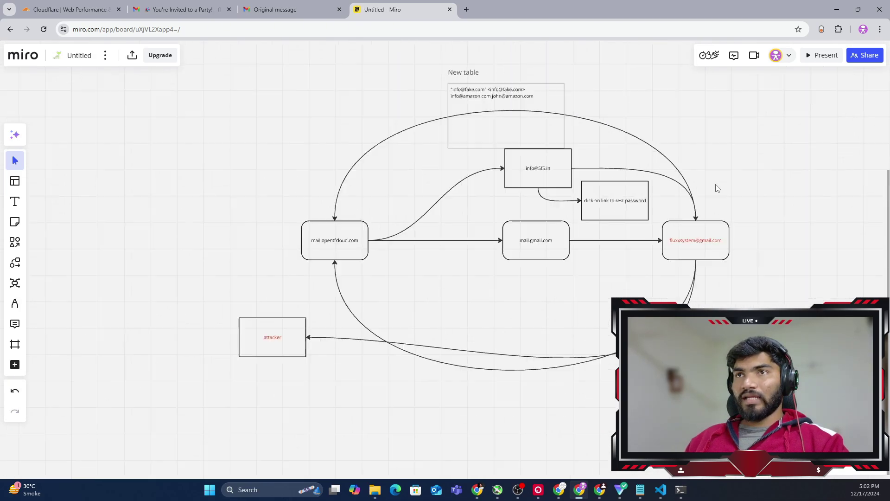
scroll(717, 188, up, 2)
drag(729, 131, 538, 301)
click(813, 184)
scroll(793, 163, up, 4)
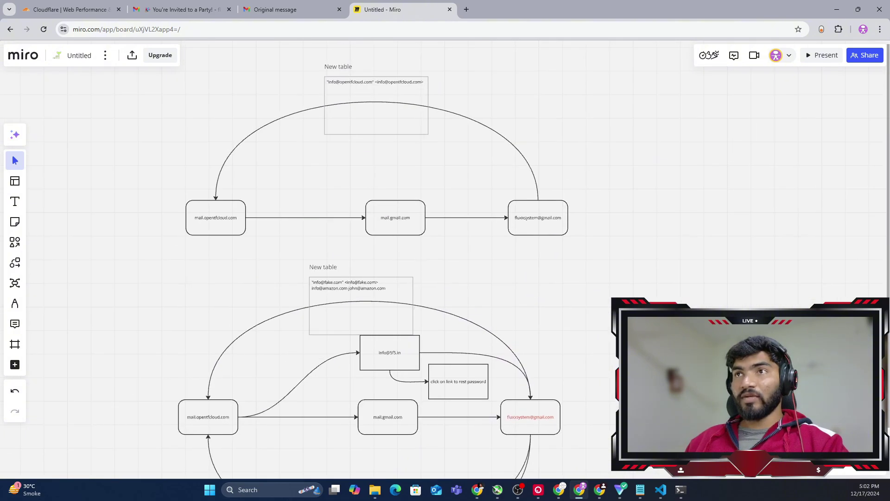
scroll(677, 153, up, 2)
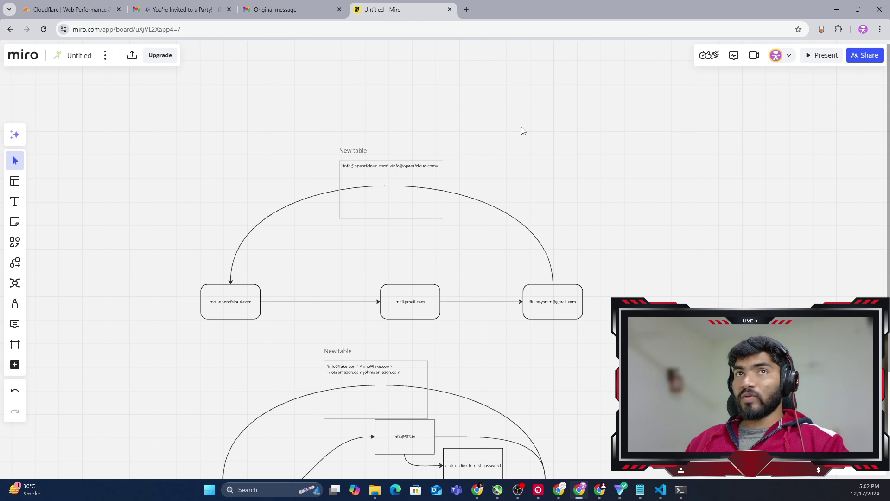